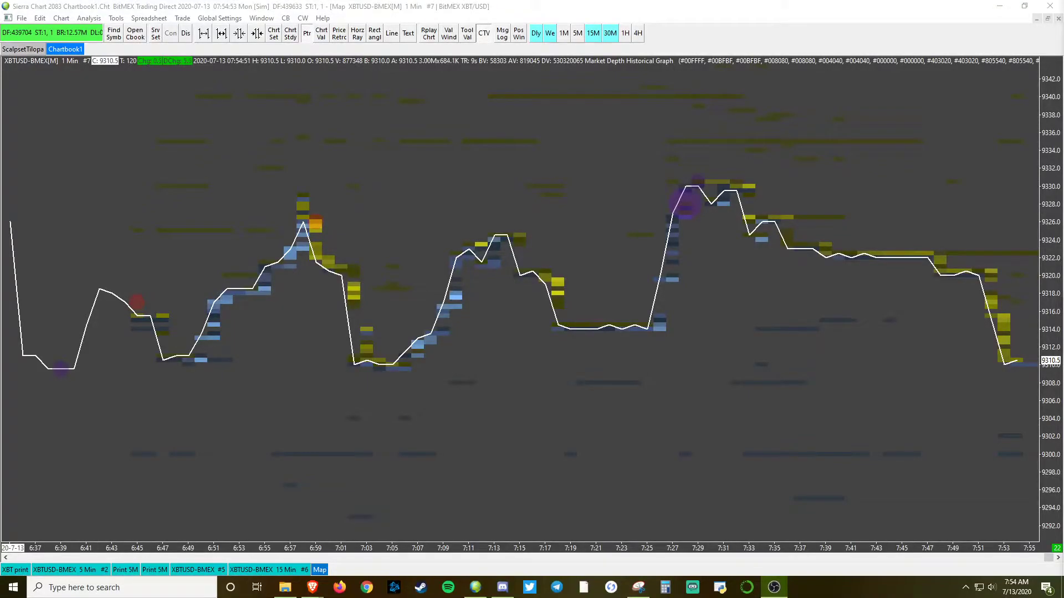
# Open a new intraday chart from XBTUSD-BMEX.scid and set it to 1-minute bars.
pyautogui.click(882, 6)
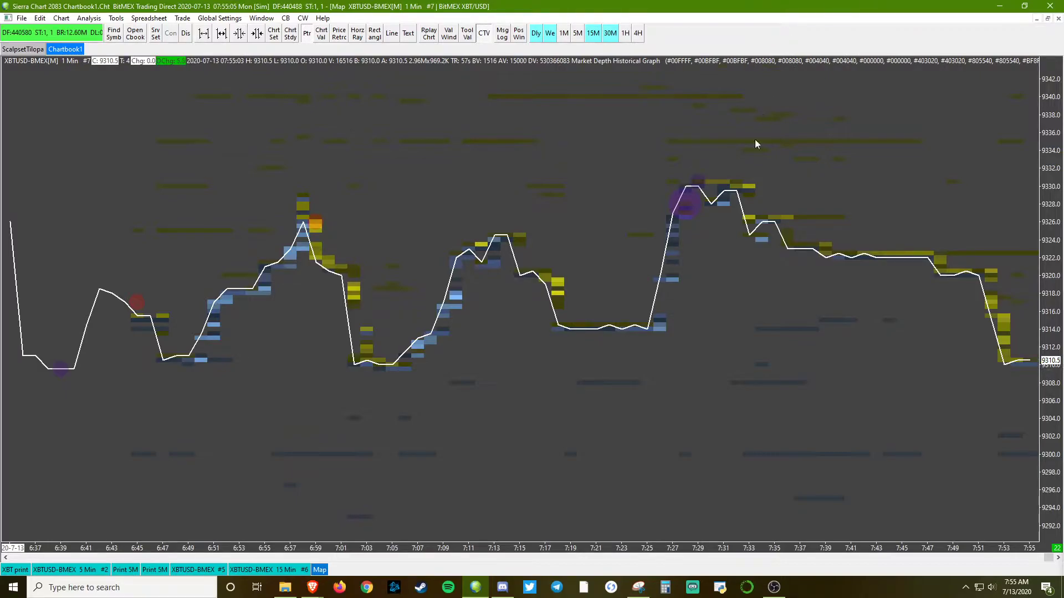
pyautogui.click(22, 18)
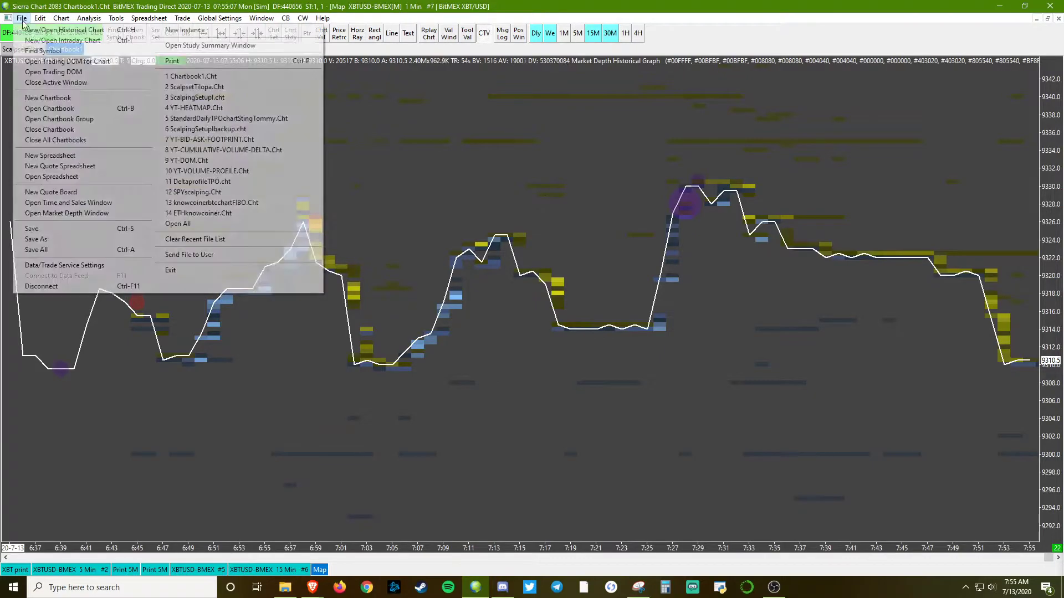
pyautogui.click(74, 41)
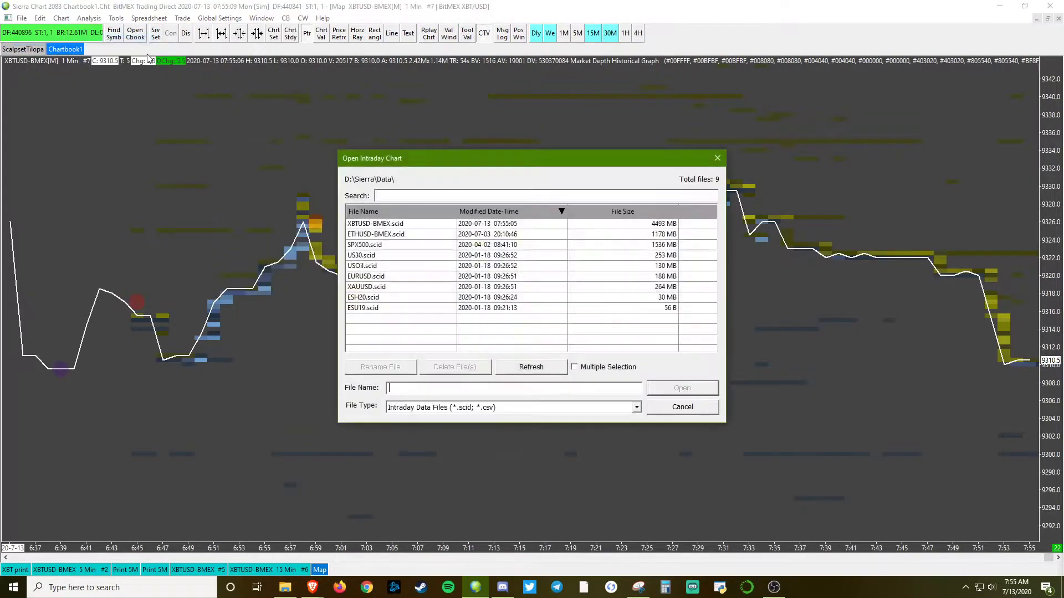
pyautogui.doubleClick(374, 223)
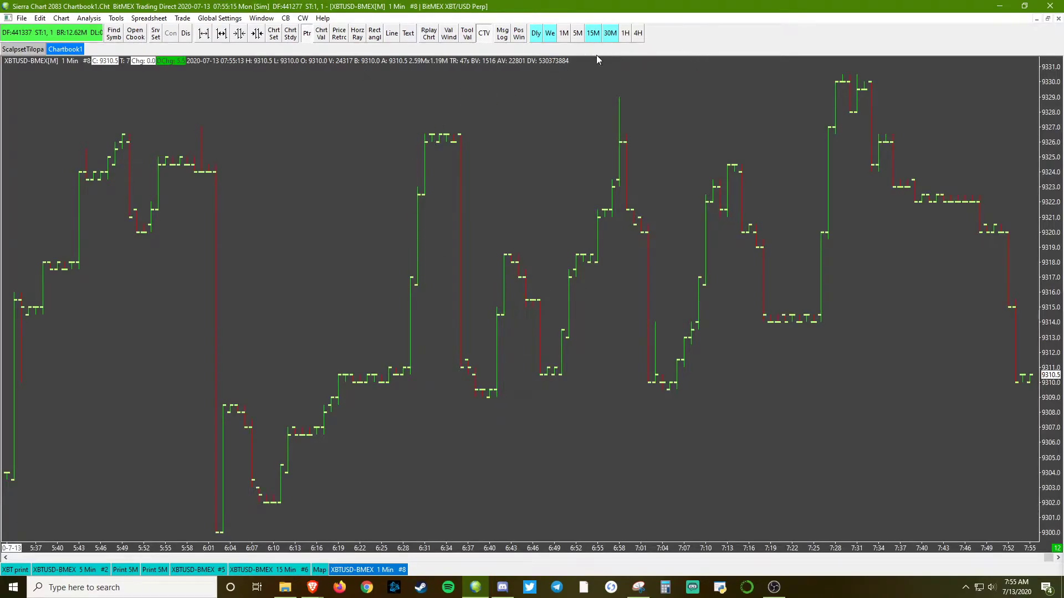
pyautogui.click(567, 34)
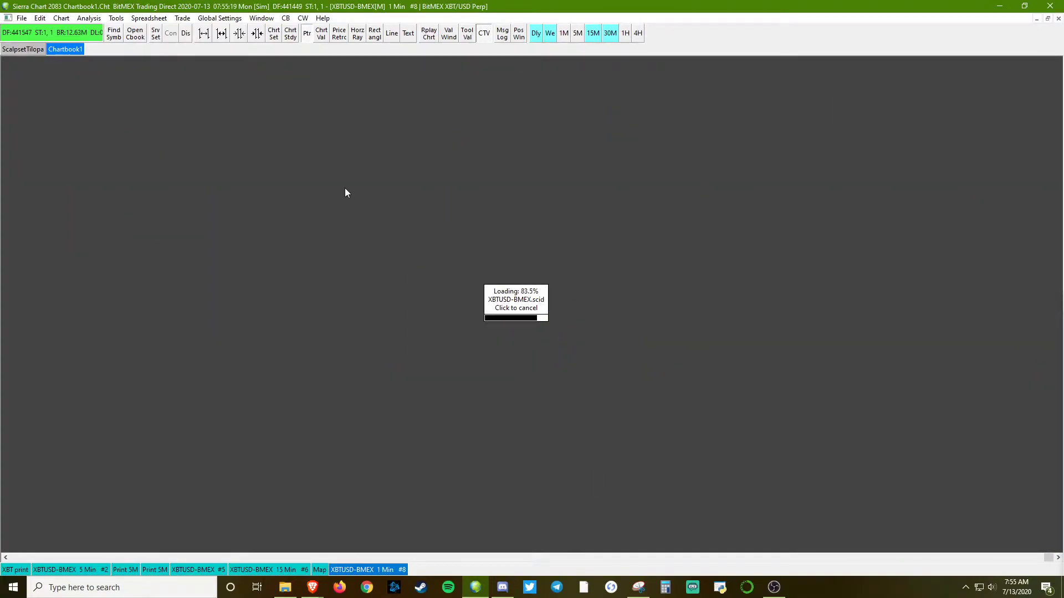
# Change the chart's Graph Draw Type to Line on Close.
pyautogui.press('F5')
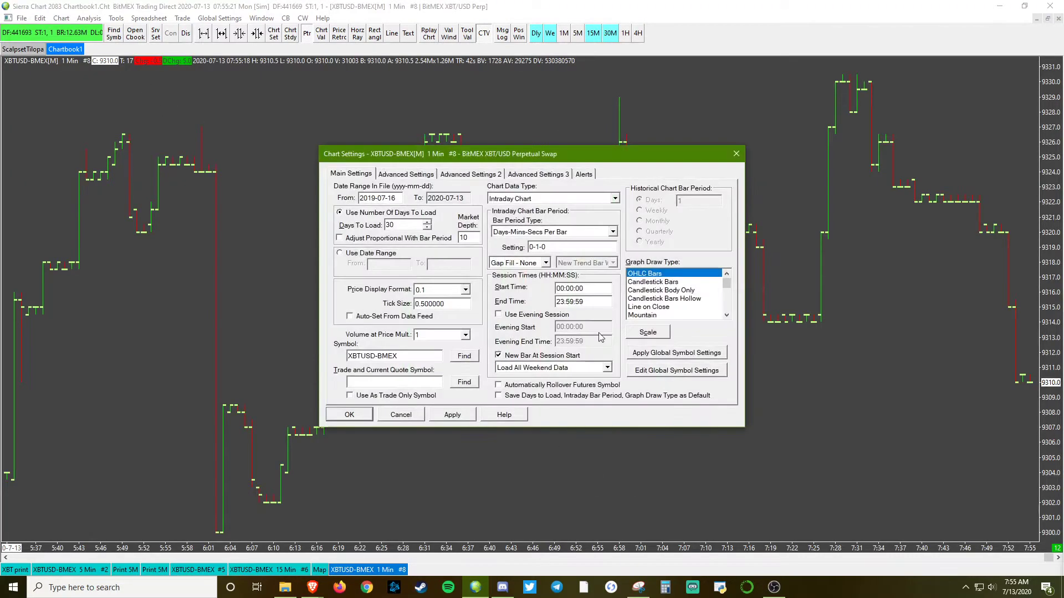
pyautogui.click(654, 308)
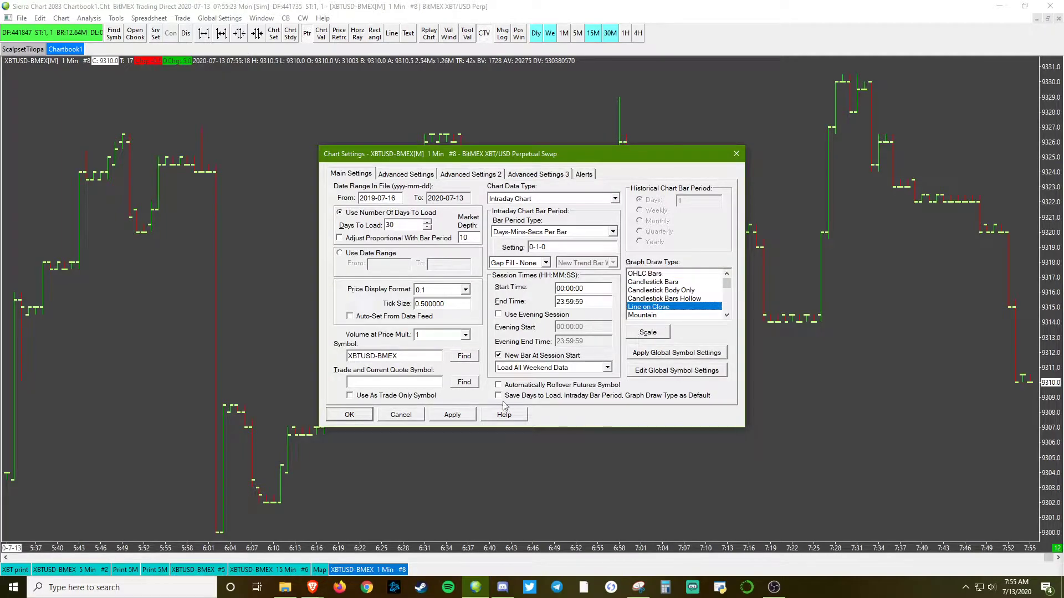
pyautogui.click(452, 414)
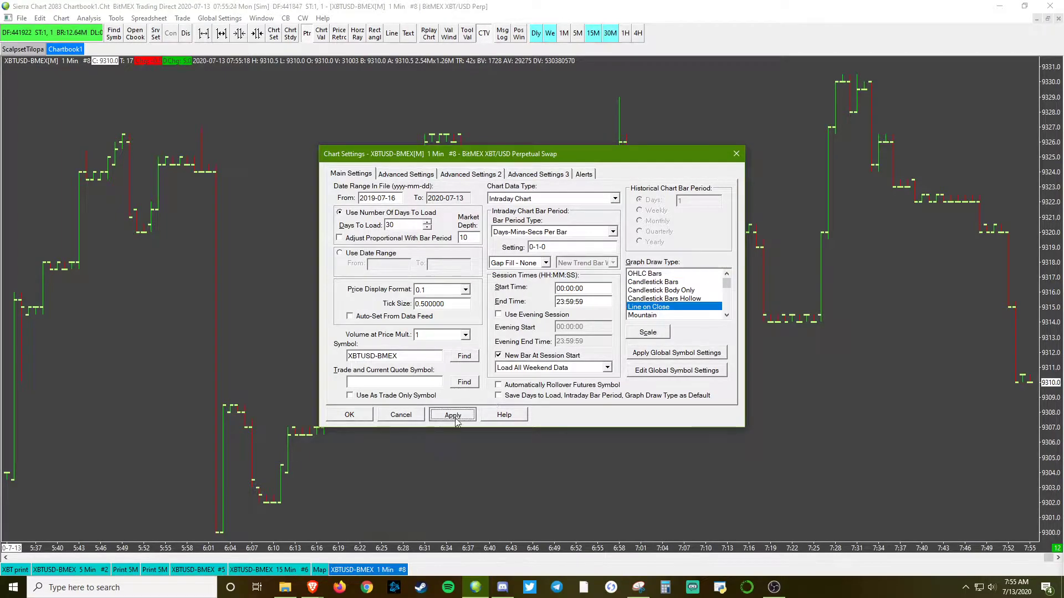
pyautogui.click(357, 416)
# Make this chart's Line on Close colour white, using chart-specific instead of global graphics settings.
pyautogui.click(61, 18)
pyautogui.click(122, 65)
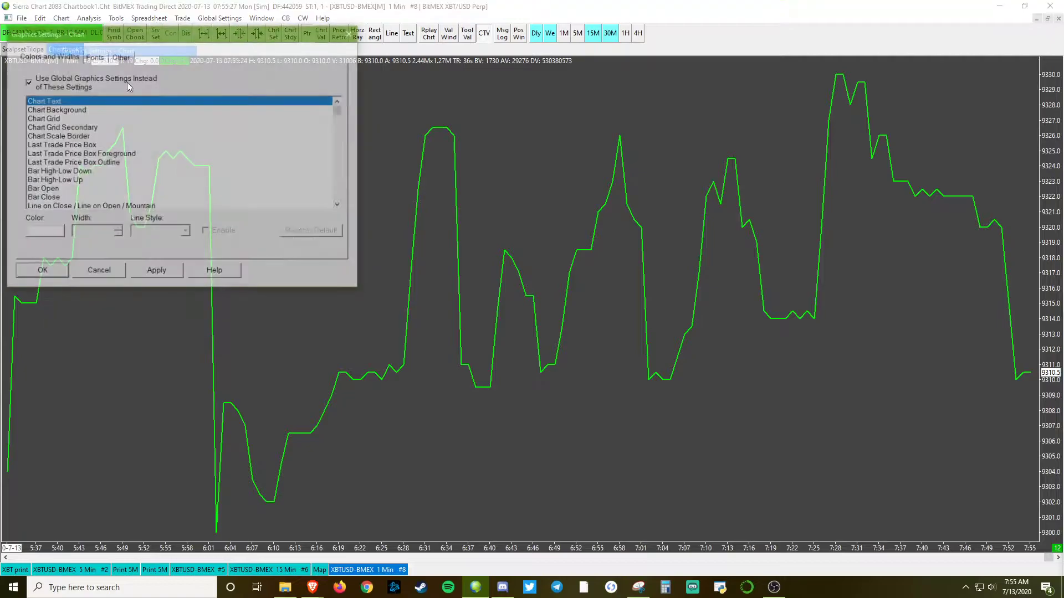
pyautogui.click(26, 82)
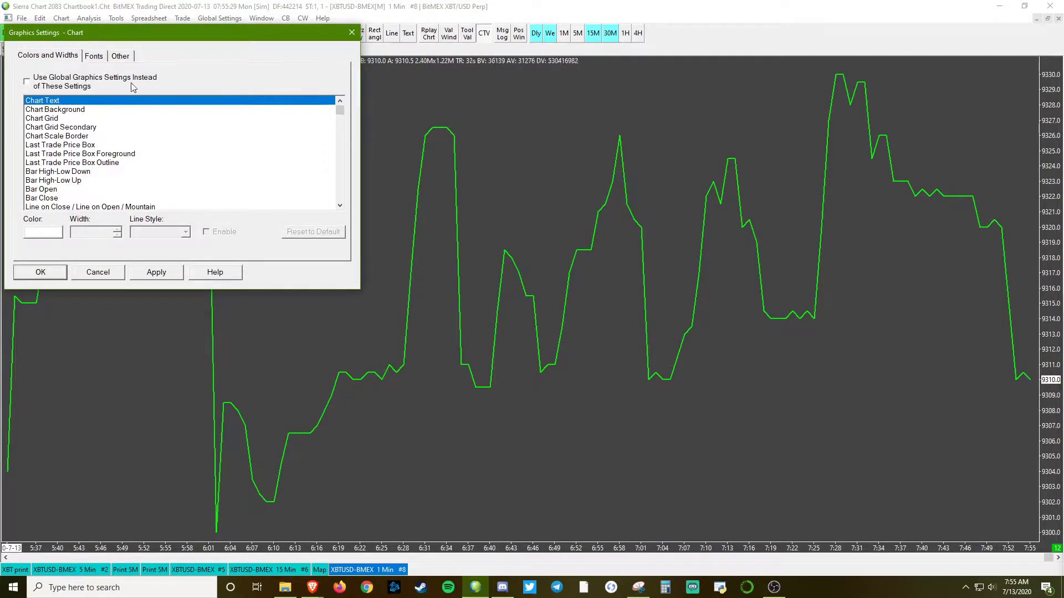
pyautogui.scroll(-3, 83, 183)
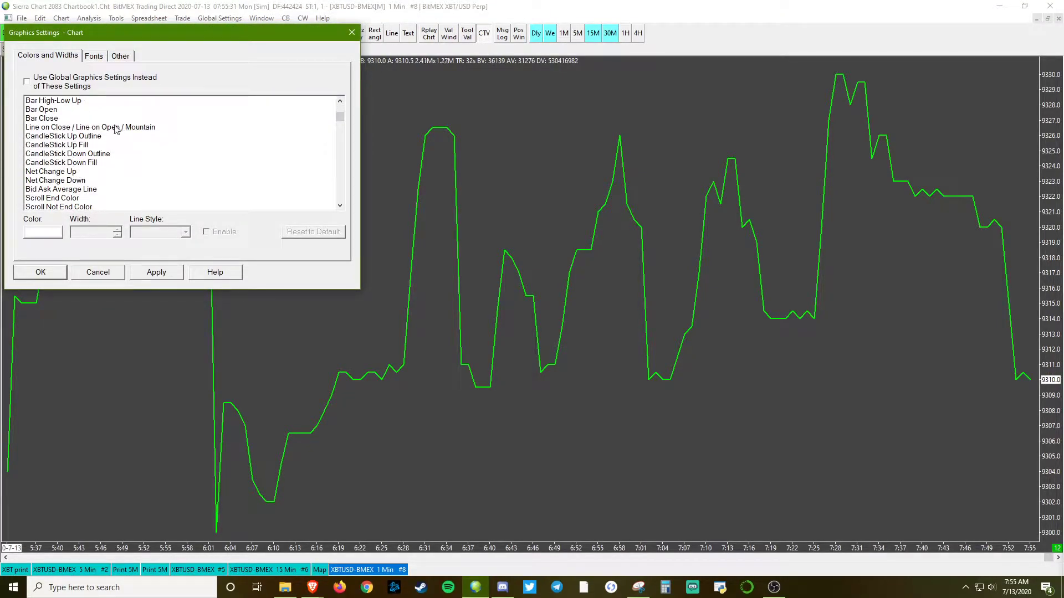
pyautogui.click(115, 129)
pyautogui.click(43, 232)
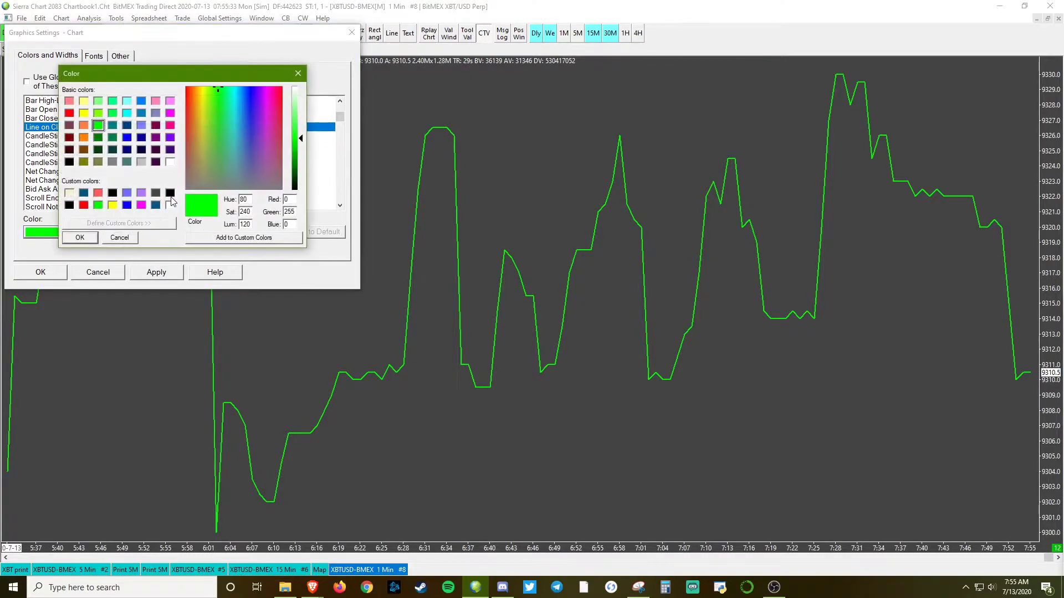
pyautogui.click(170, 161)
pyautogui.click(79, 237)
pyautogui.click(161, 273)
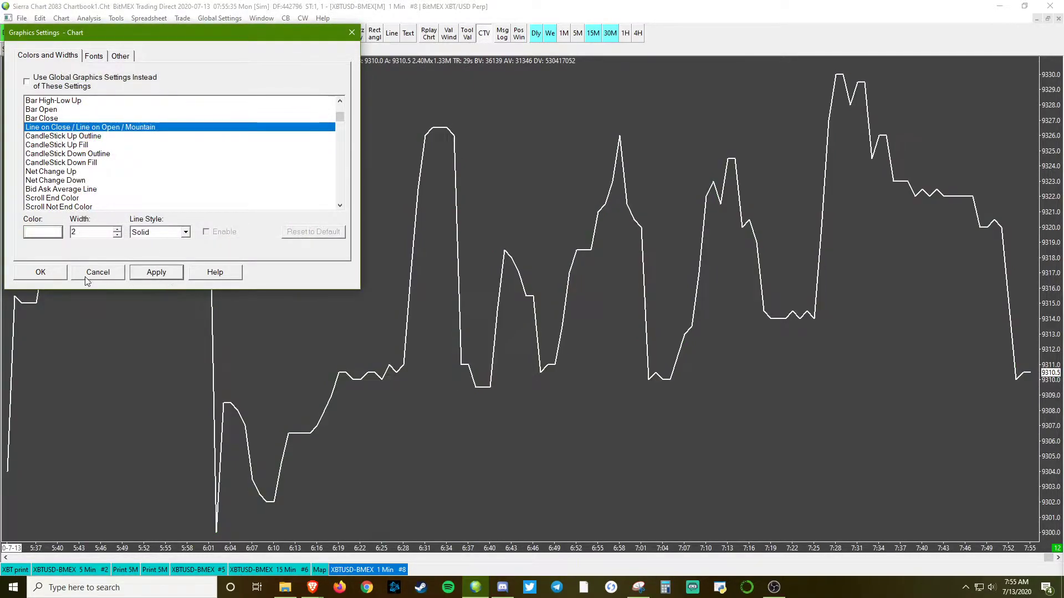
pyautogui.click(40, 272)
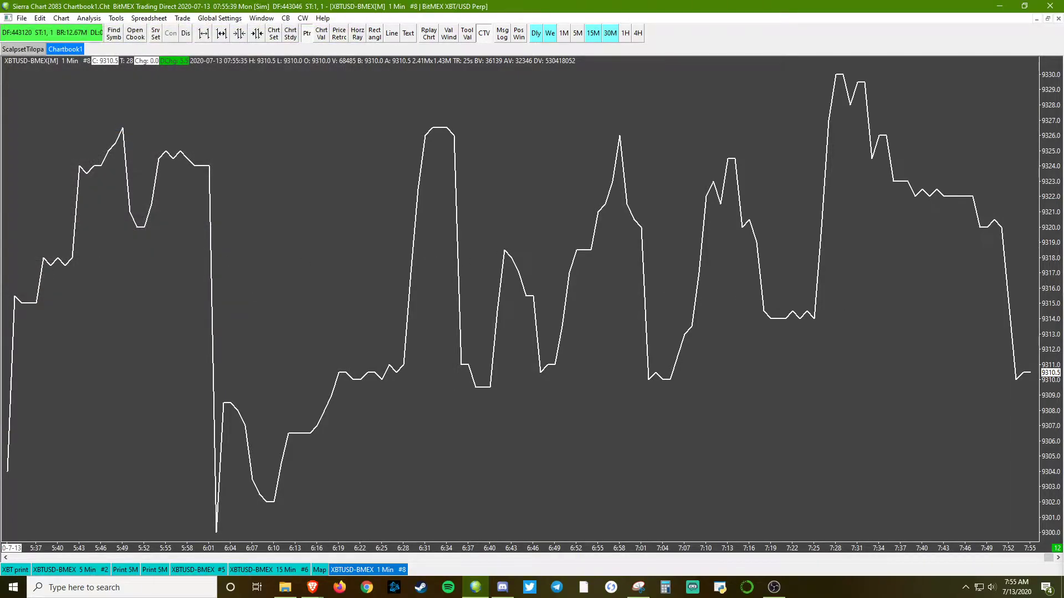
# Add the Market Depth Historical Graph study to the chart and open its settings.
pyautogui.moveTo(1056, 423); pyautogui.dragTo(1055, 391)
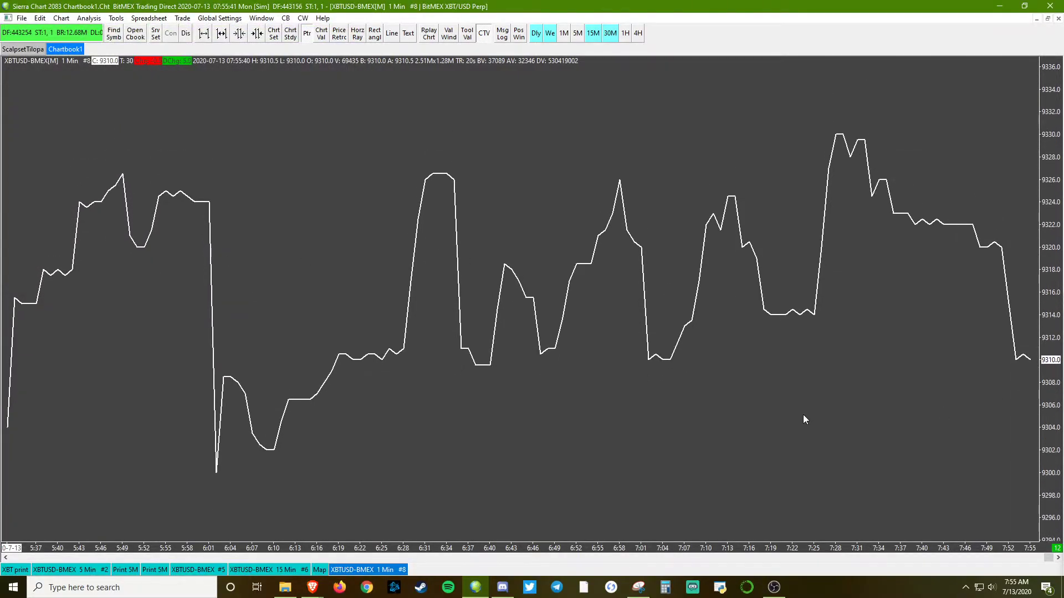
pyautogui.press('F6')
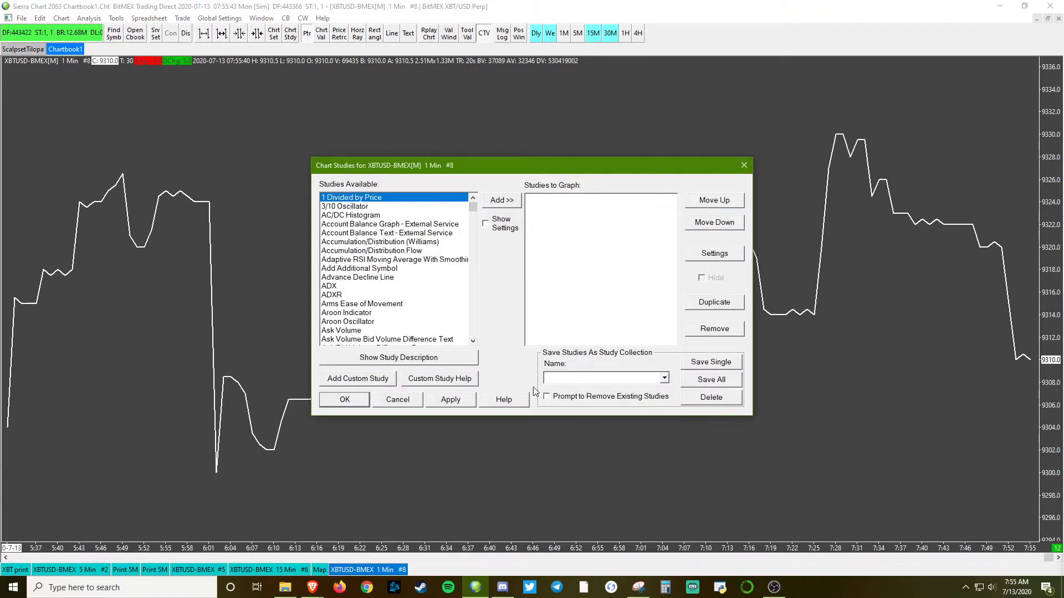
pyautogui.write('mar')
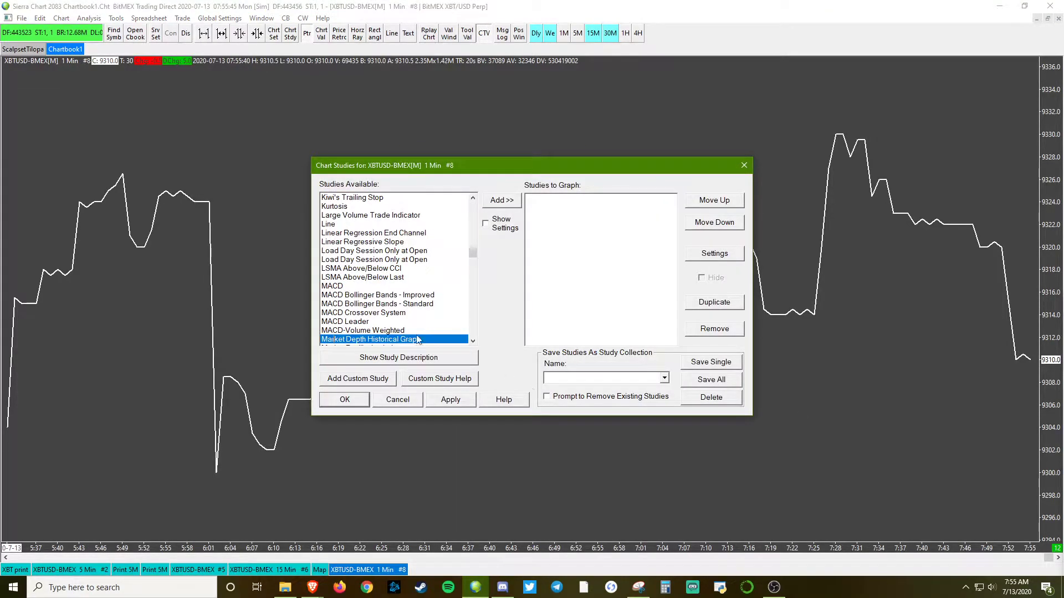
pyautogui.doubleClick(375, 340)
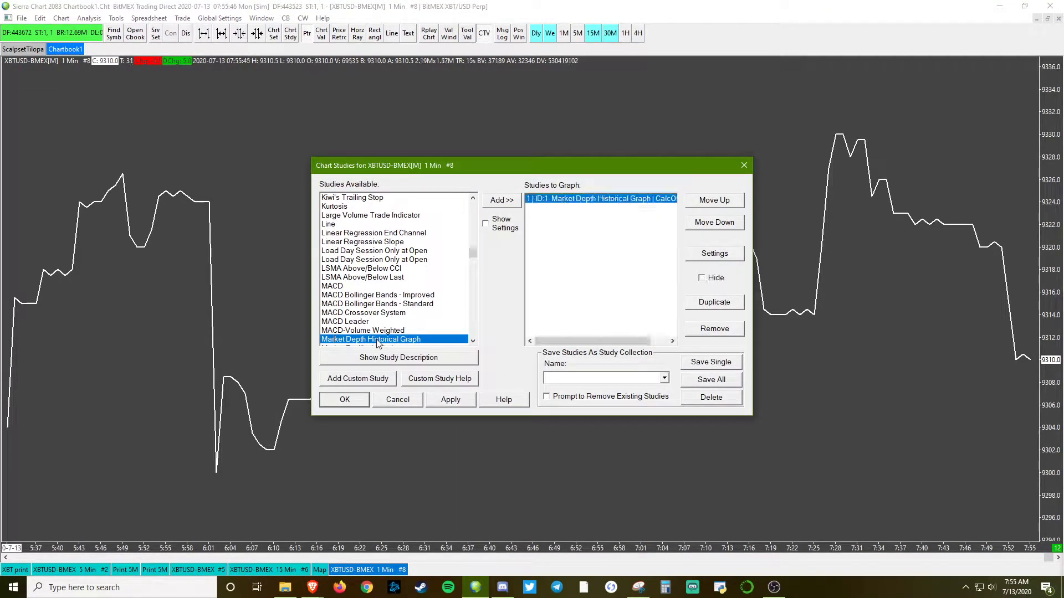
pyautogui.click(714, 255)
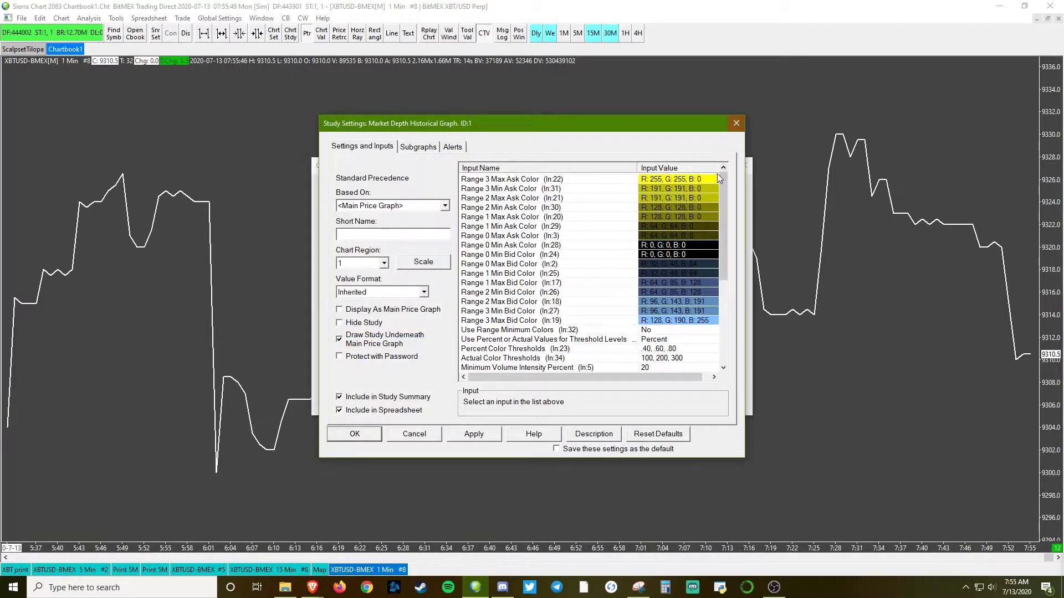
pyautogui.click(735, 123)
pyautogui.click(714, 255)
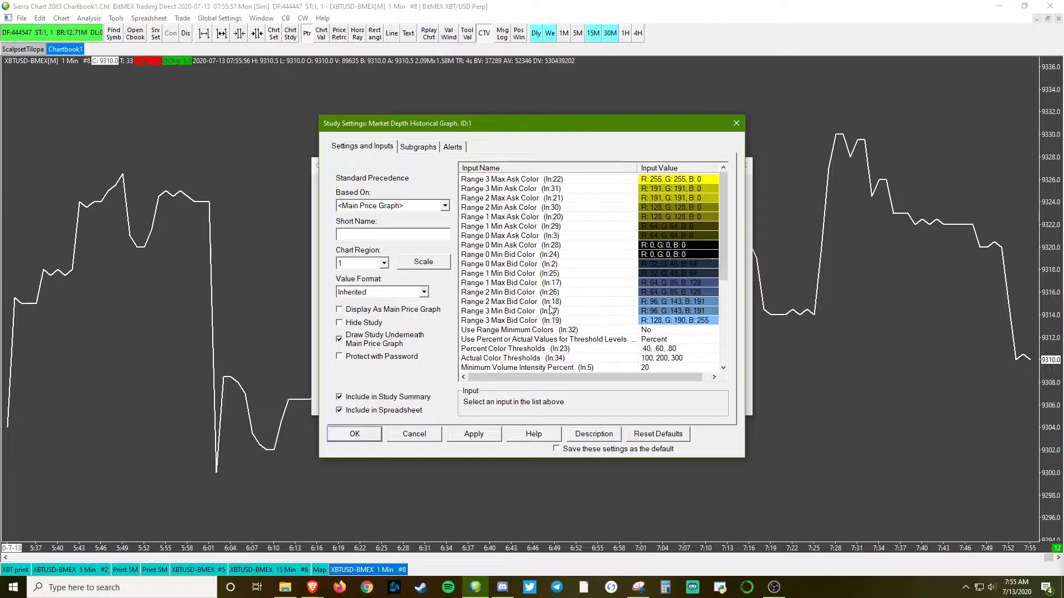
# Set Minimum Volume Intensity Percent 40, Graph Only Quantities 845000 and Maximum Levels 20, then apply.
pyautogui.scroll(-2, 531, 321)
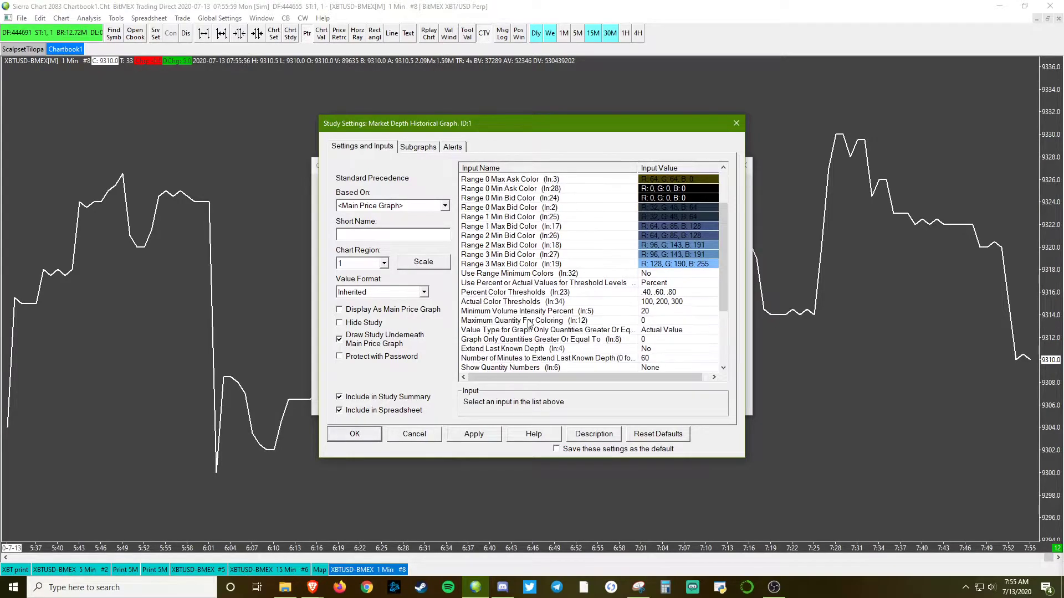
pyautogui.click(624, 312)
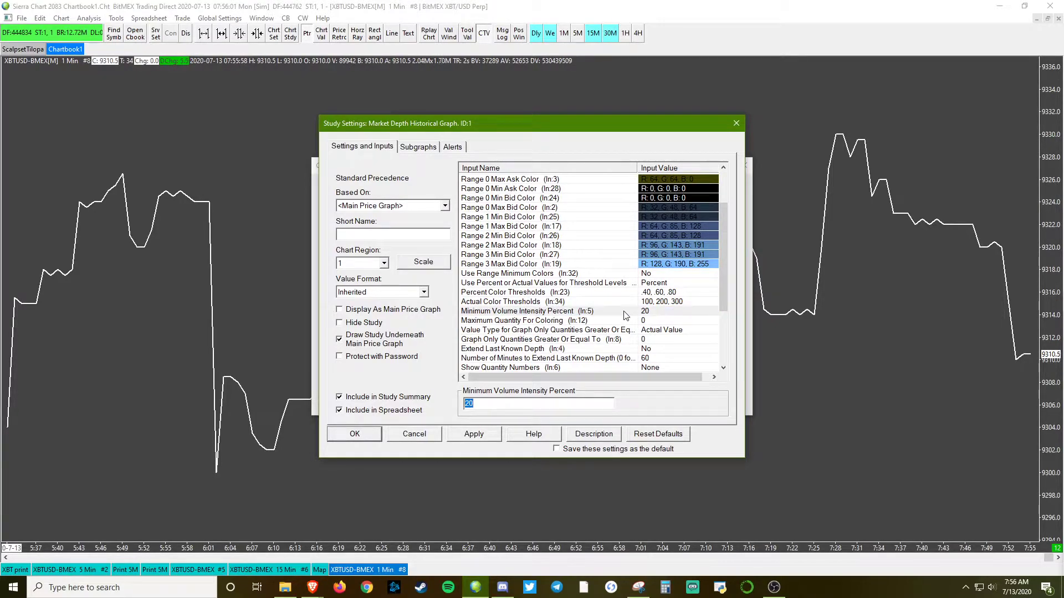
pyautogui.write('40')
pyautogui.click(583, 341)
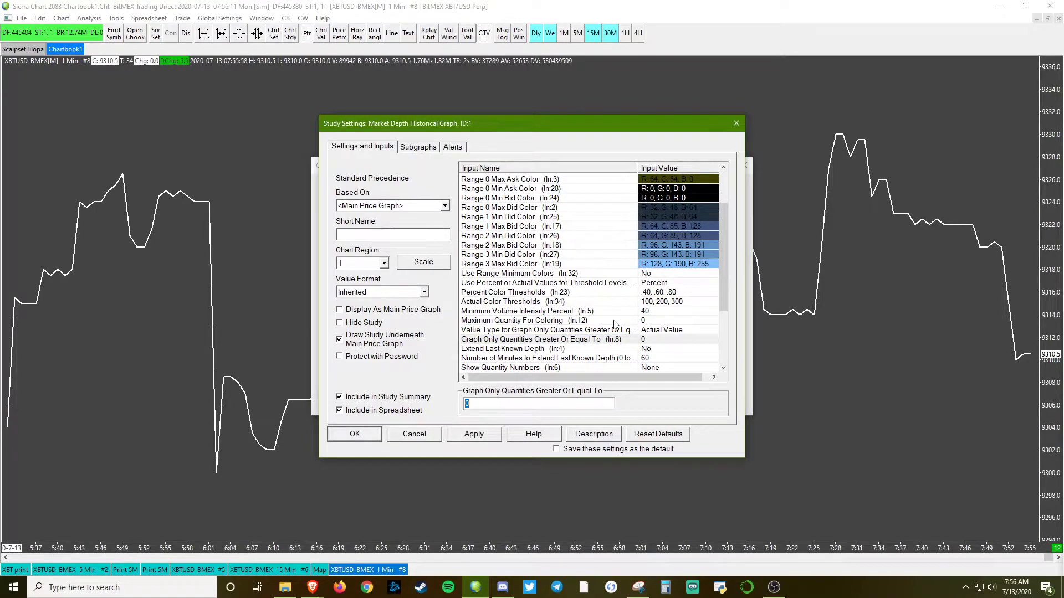
pyautogui.write('845000')
pyautogui.scroll(-1, 630, 351)
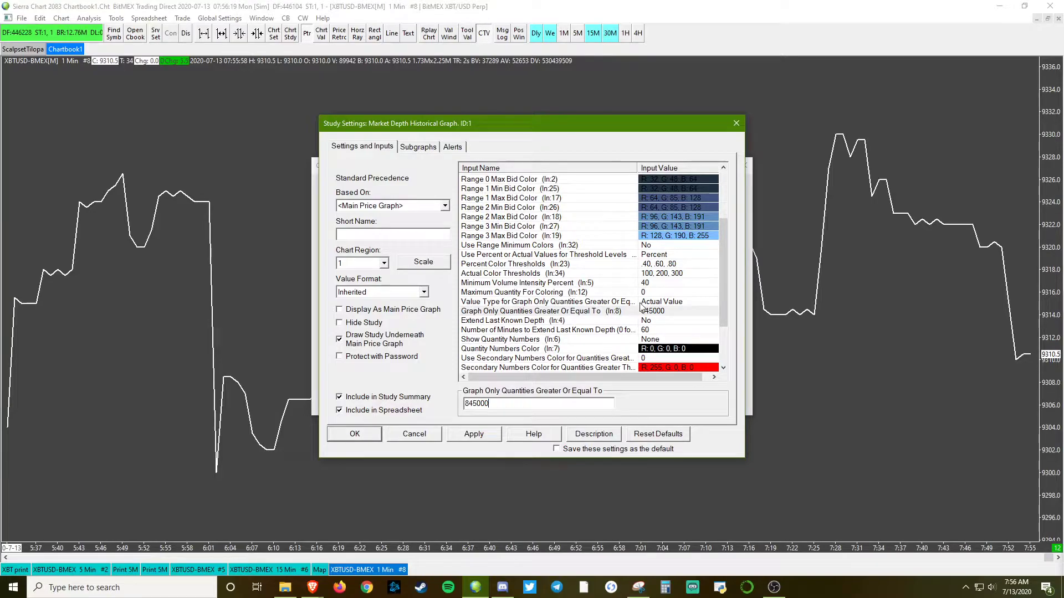
pyautogui.scroll(-2, 601, 328)
pyautogui.click(530, 368)
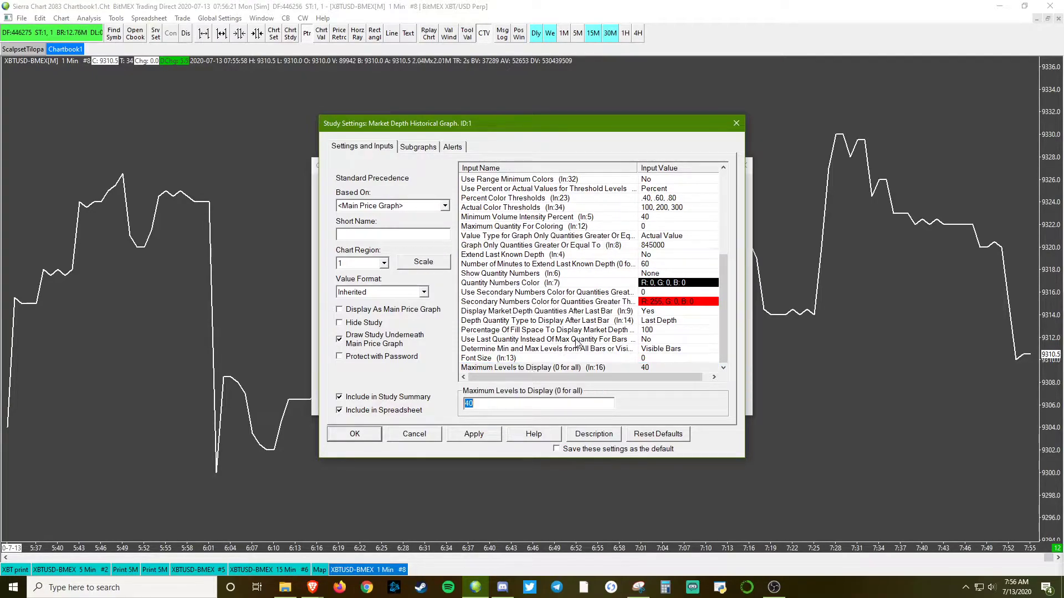
pyautogui.write('200')
pyautogui.click(473, 434)
# Close the study dialogs and rescale the time and price axes to show the yellow-blue depth heatmap.
pyautogui.click(355, 435)
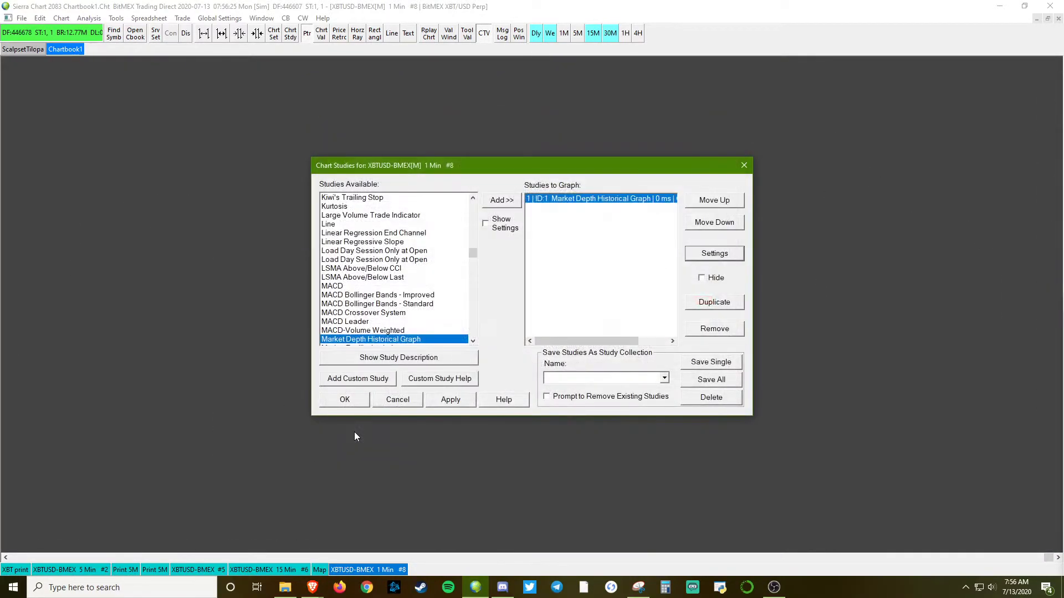
pyautogui.click(365, 394)
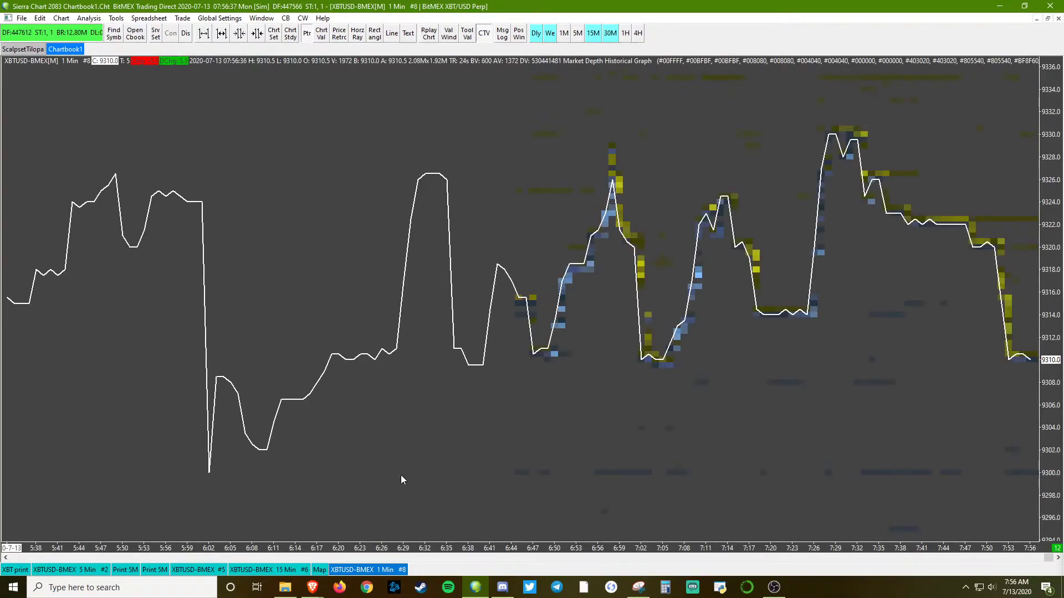
pyautogui.moveTo(479, 546); pyautogui.dragTo(391, 546)
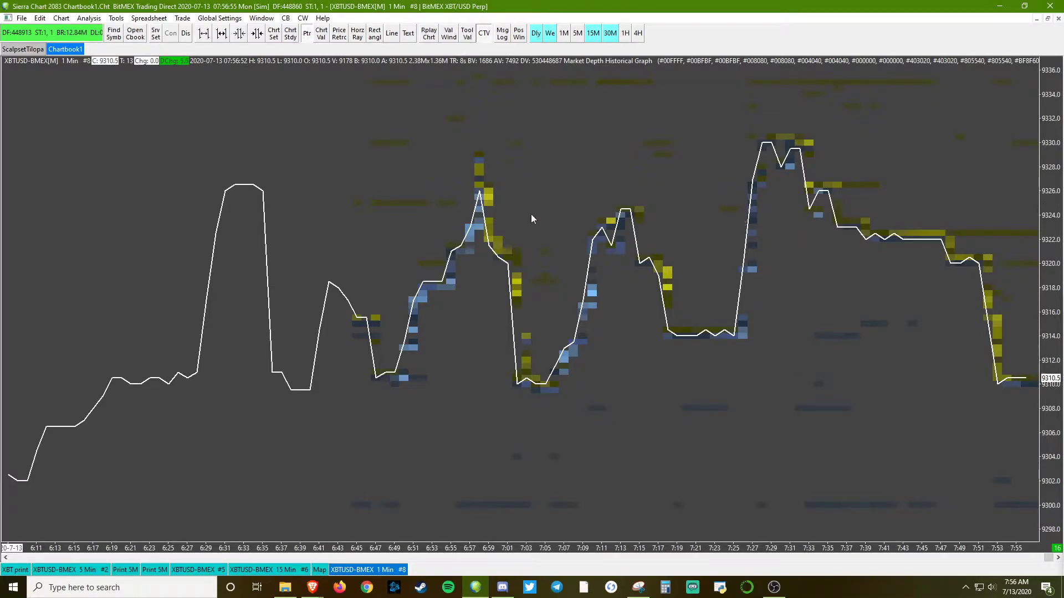
pyautogui.scroll(-3, 554, 225)
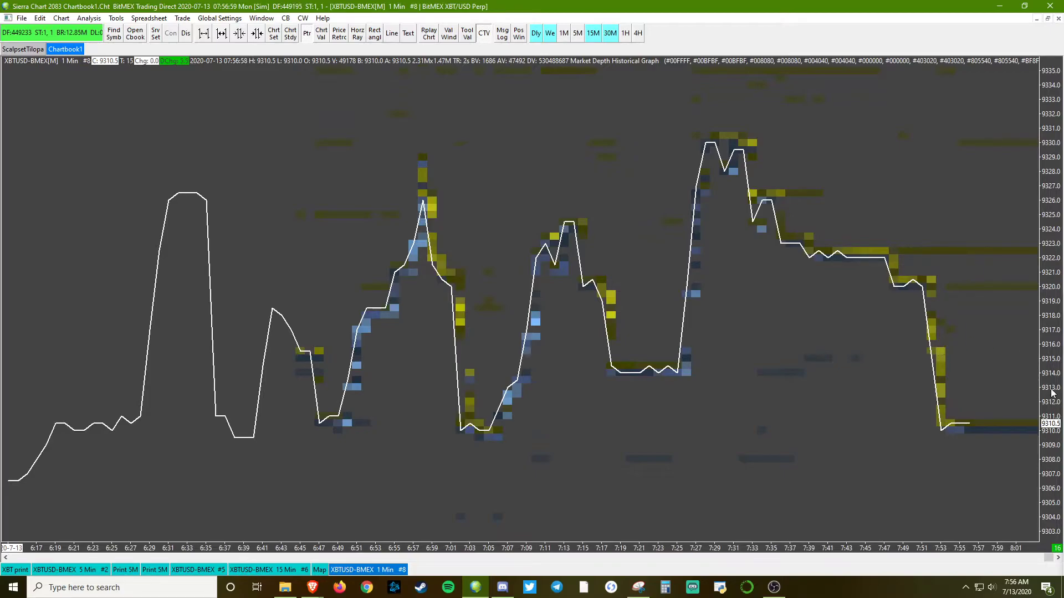
pyautogui.moveTo(1051, 393); pyautogui.dragTo(1051, 347)
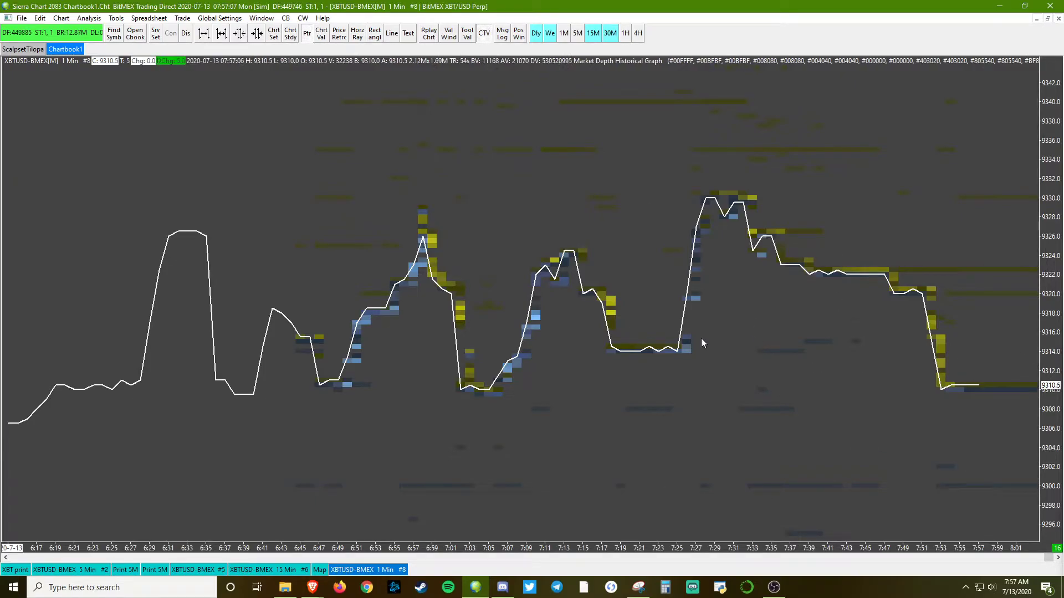
# Add the Large Volume Trade Indicator from the chart's Studies list.
pyautogui.rightClick(623, 248)
pyautogui.click(651, 323)
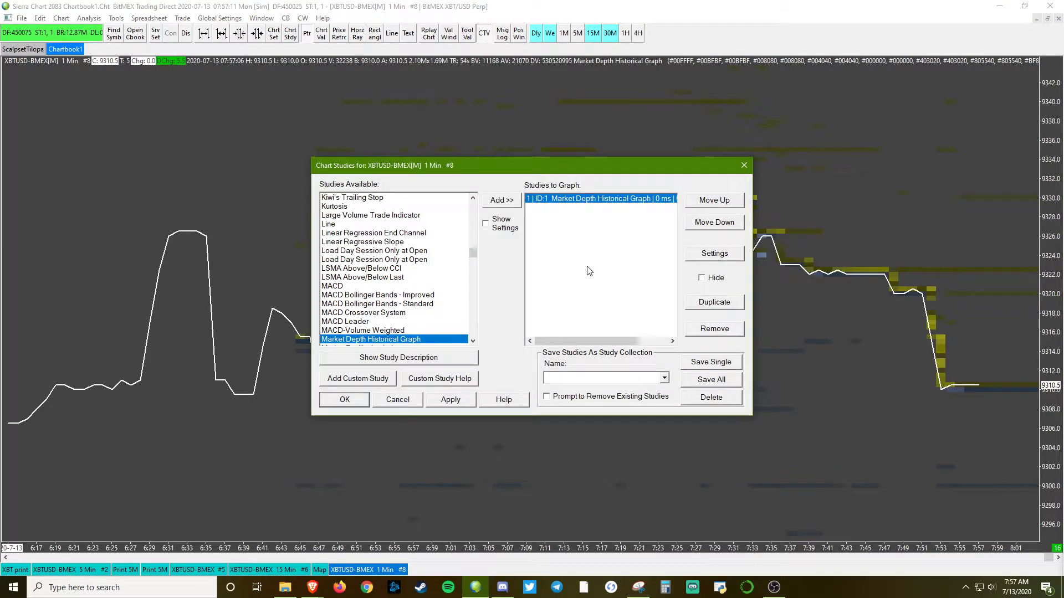
pyautogui.press('l')
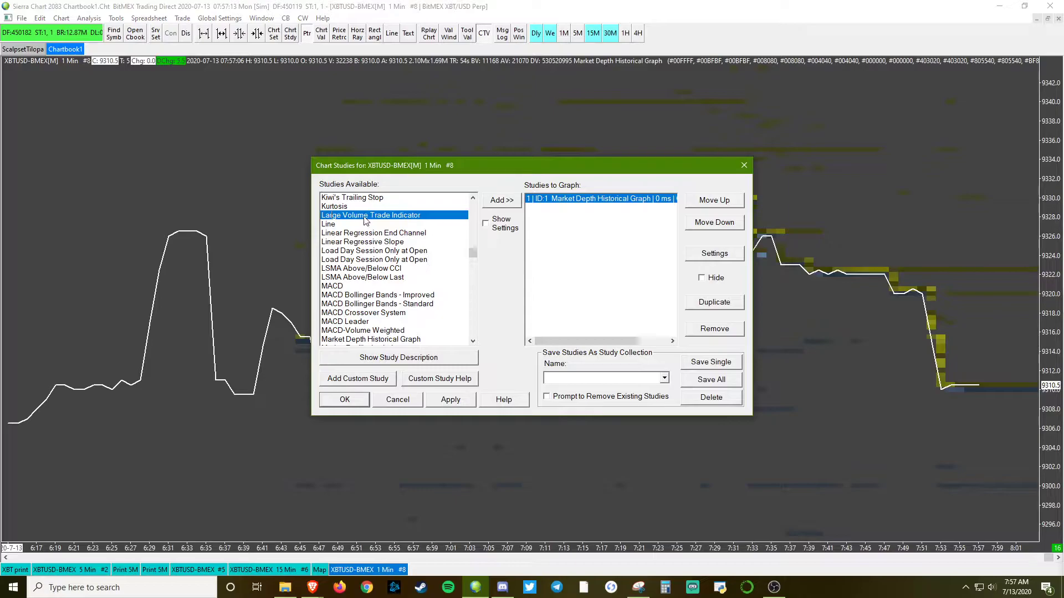
pyautogui.doubleClick(382, 219)
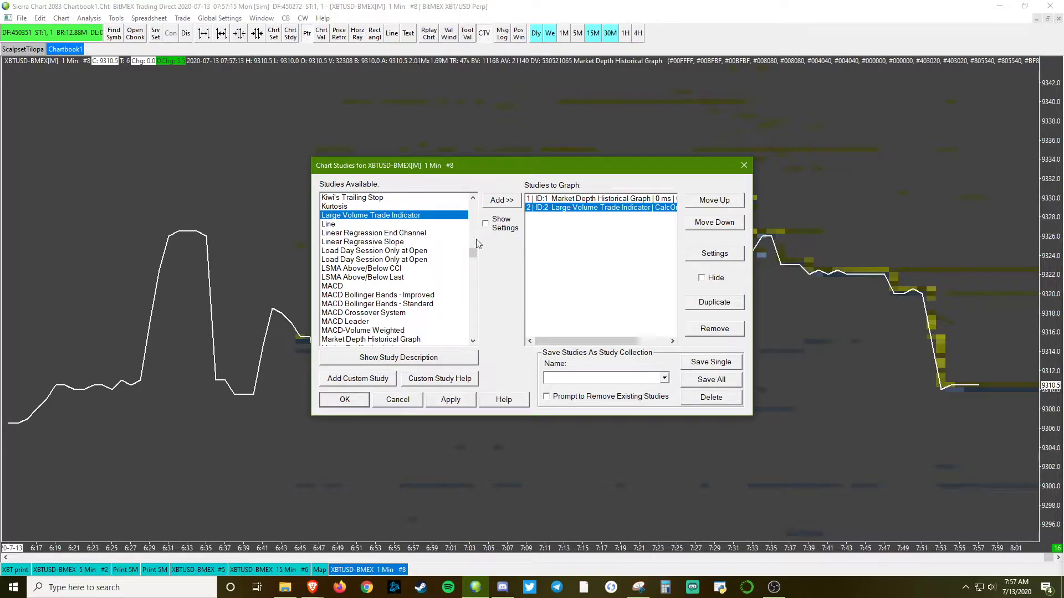
# Set the Large Volume Trade Indicator's Volume Threshold to 245000.
pyautogui.click(715, 253)
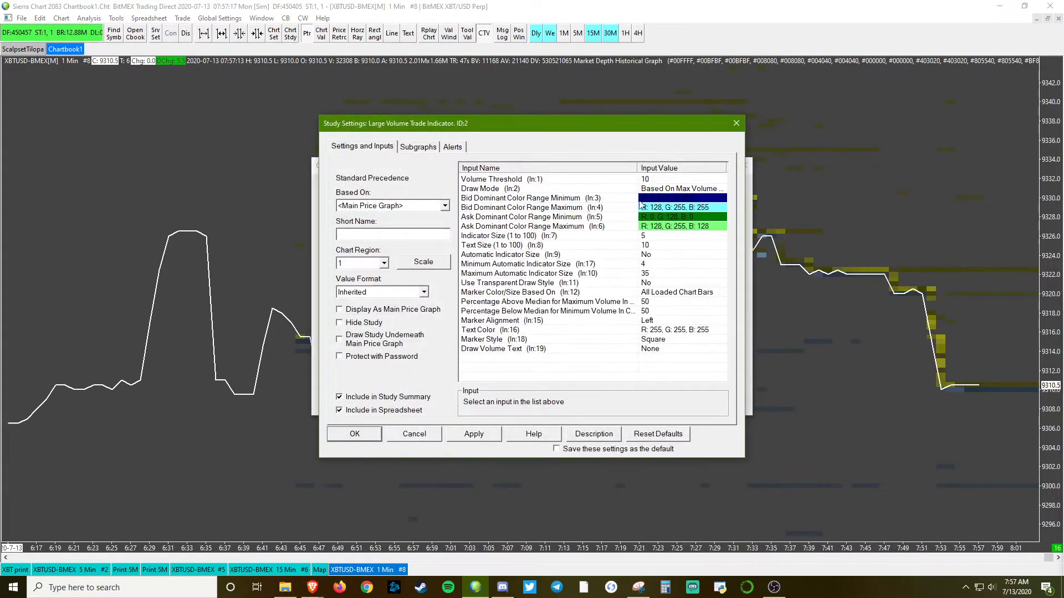
pyautogui.click(586, 182)
pyautogui.press('Tab')
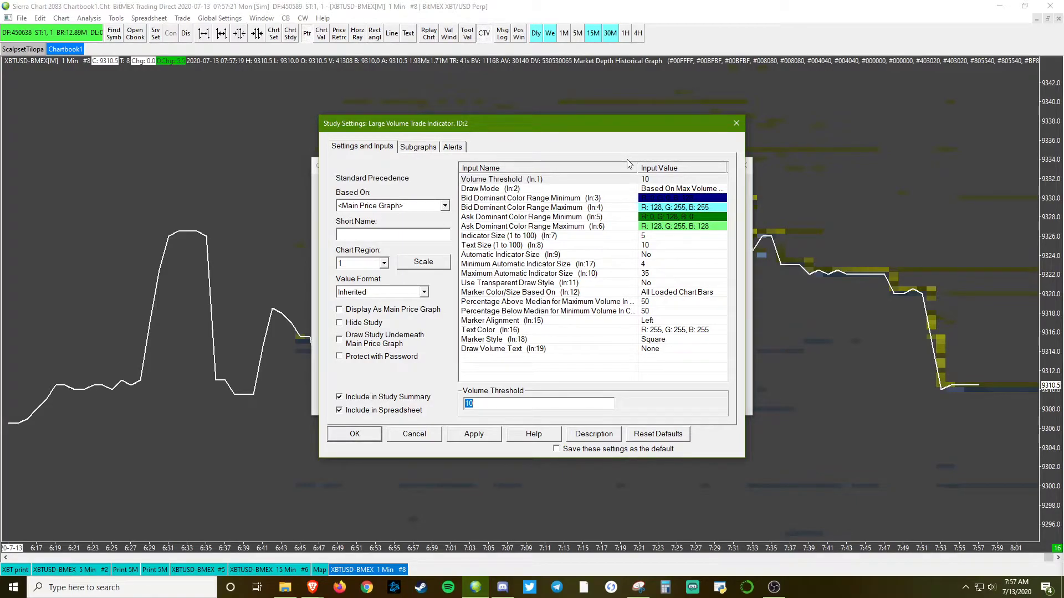
pyautogui.write('24')
pyautogui.write('450')
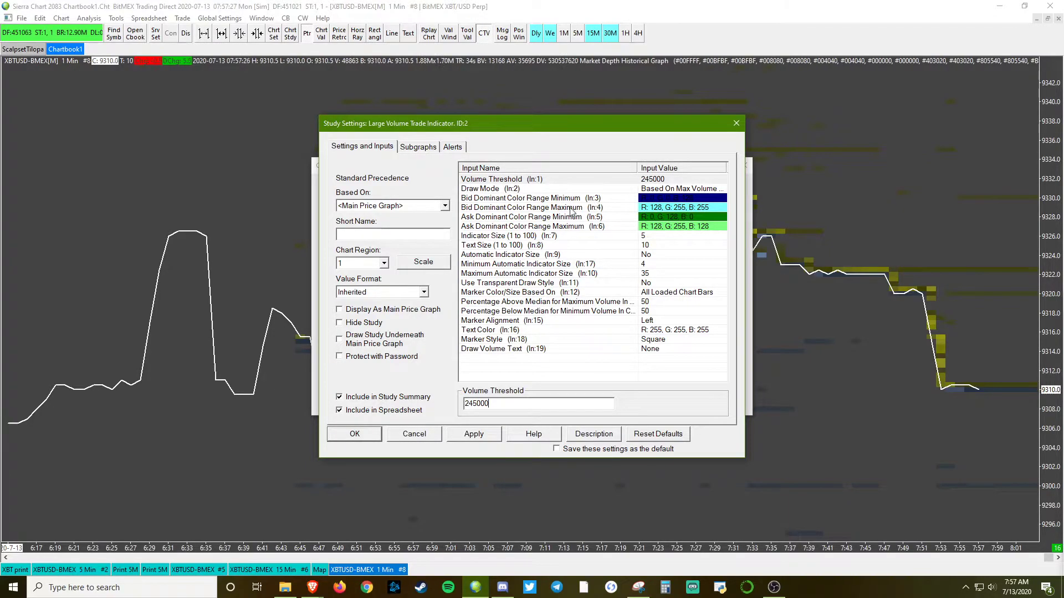
# Set the Bid Dominant colour range from red minimum to orange maximum.
pyautogui.click(598, 199)
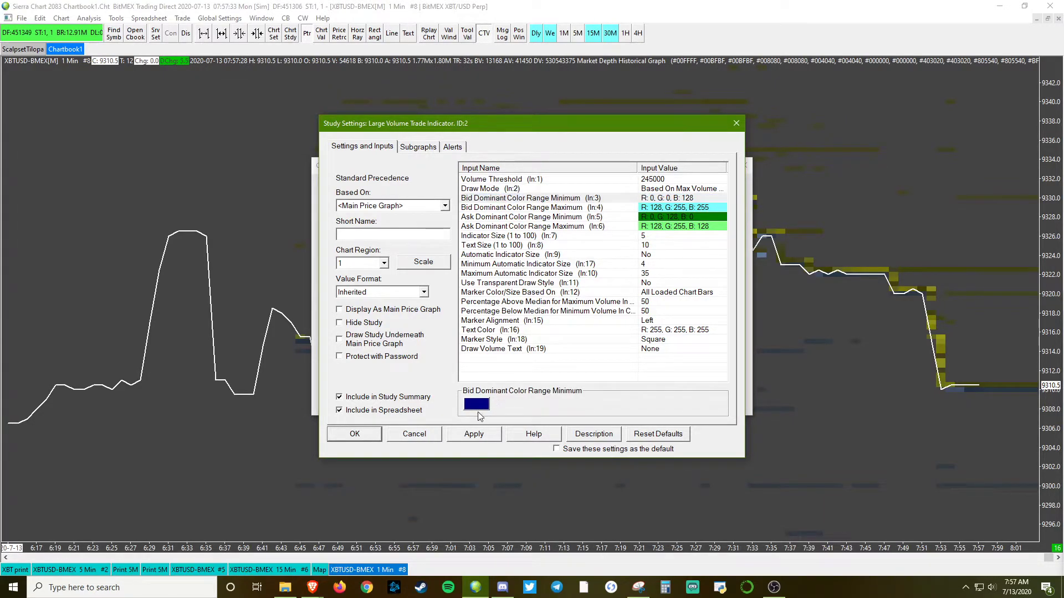
pyautogui.click(476, 404)
pyautogui.click(419, 242)
pyautogui.click(429, 367)
pyautogui.click(598, 207)
pyautogui.click(476, 404)
pyautogui.click(434, 255)
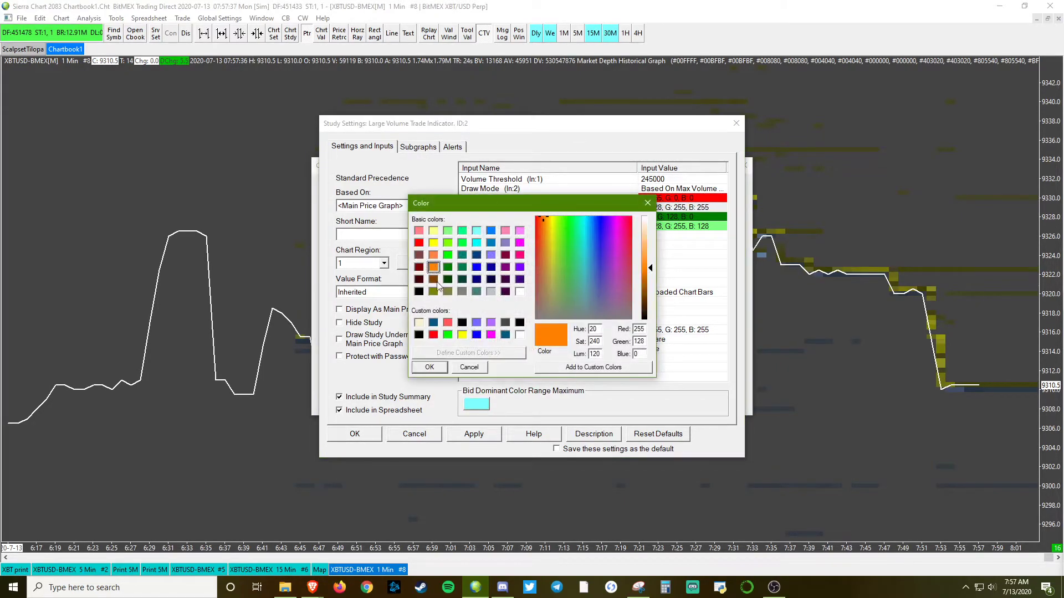
pyautogui.click(429, 366)
# Set the Ask Dominant colour range from dark purple minimum to bright purple maximum.
pyautogui.click(546, 216)
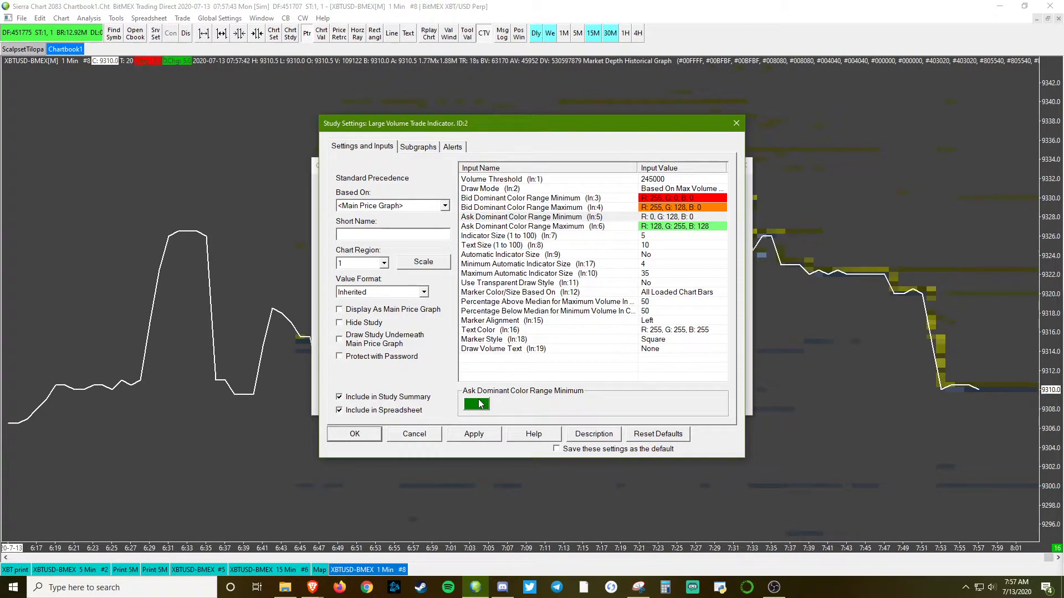
pyautogui.click(477, 403)
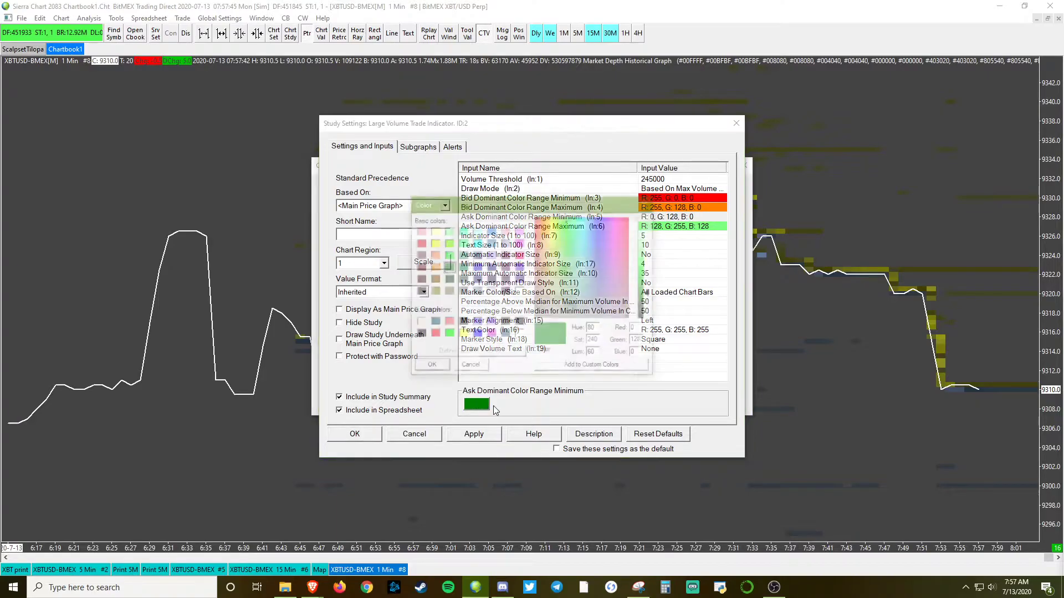
pyautogui.click(519, 279)
pyautogui.click(429, 367)
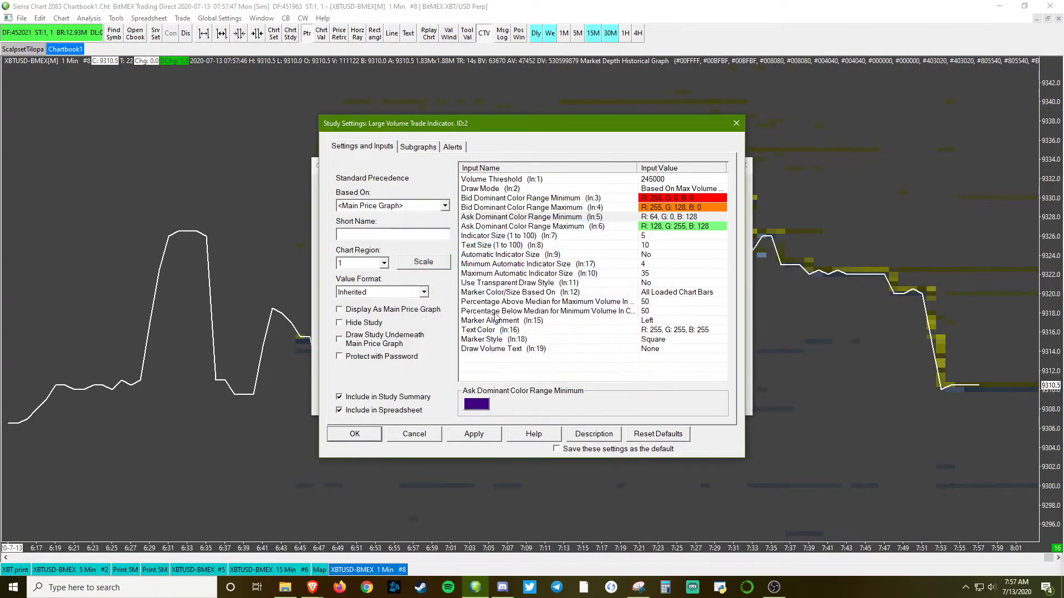
pyautogui.click(640, 225)
pyautogui.click(477, 405)
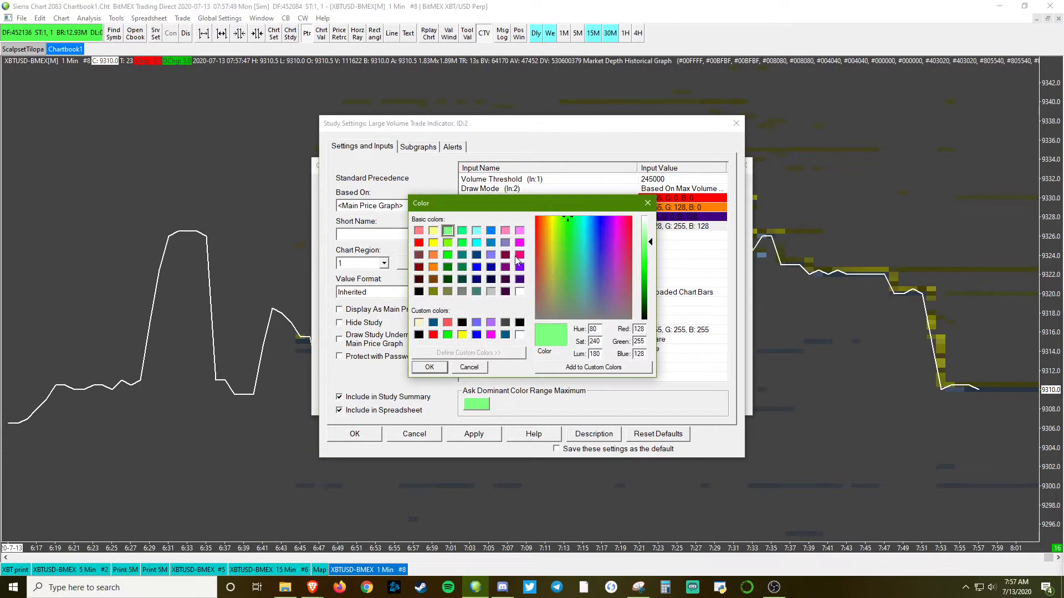
pyautogui.click(519, 267)
pyautogui.click(431, 366)
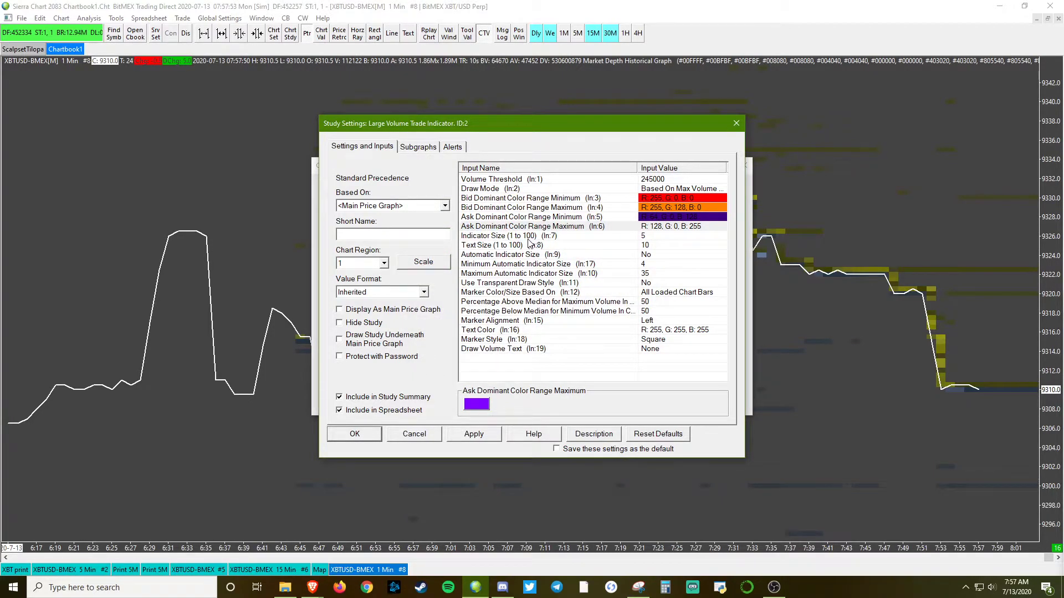
# Turn on automatic indicator size with minimum 15 and maximum 50.
pyautogui.click(526, 256)
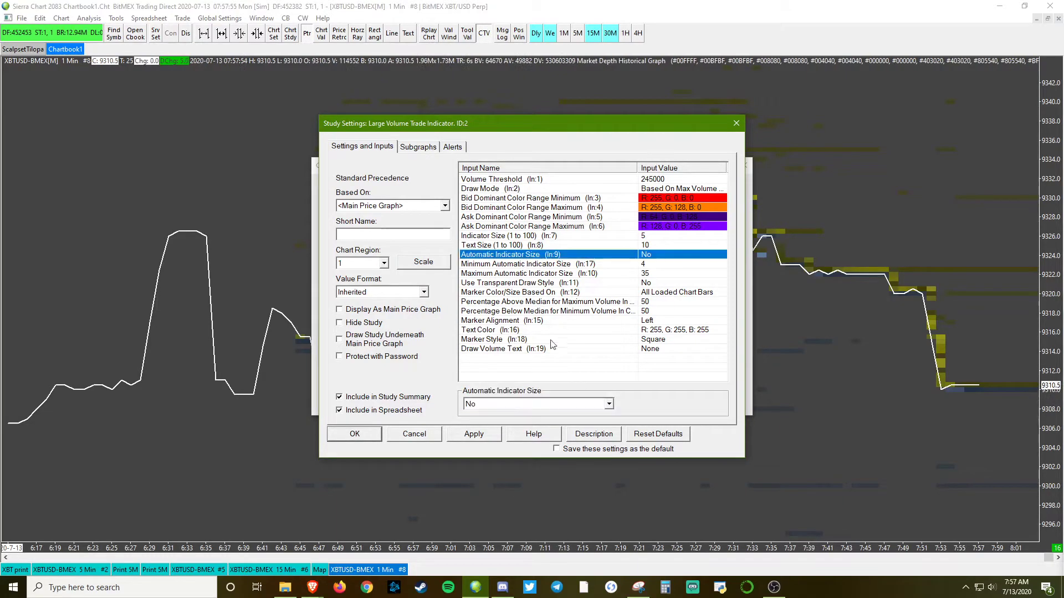
pyautogui.click(494, 404)
pyautogui.click(489, 419)
pyautogui.click(596, 268)
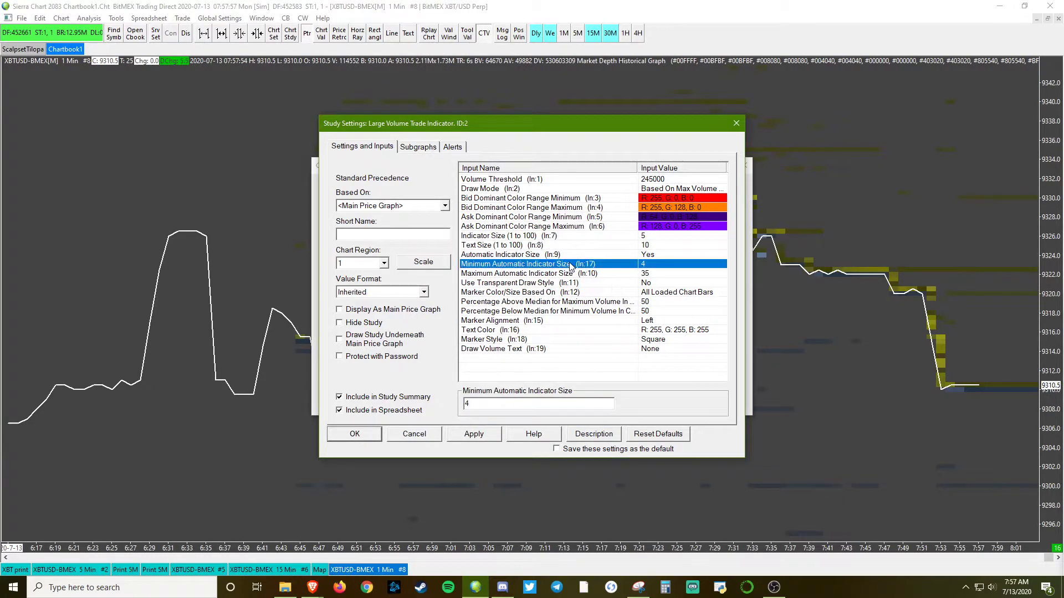
pyautogui.write('15')
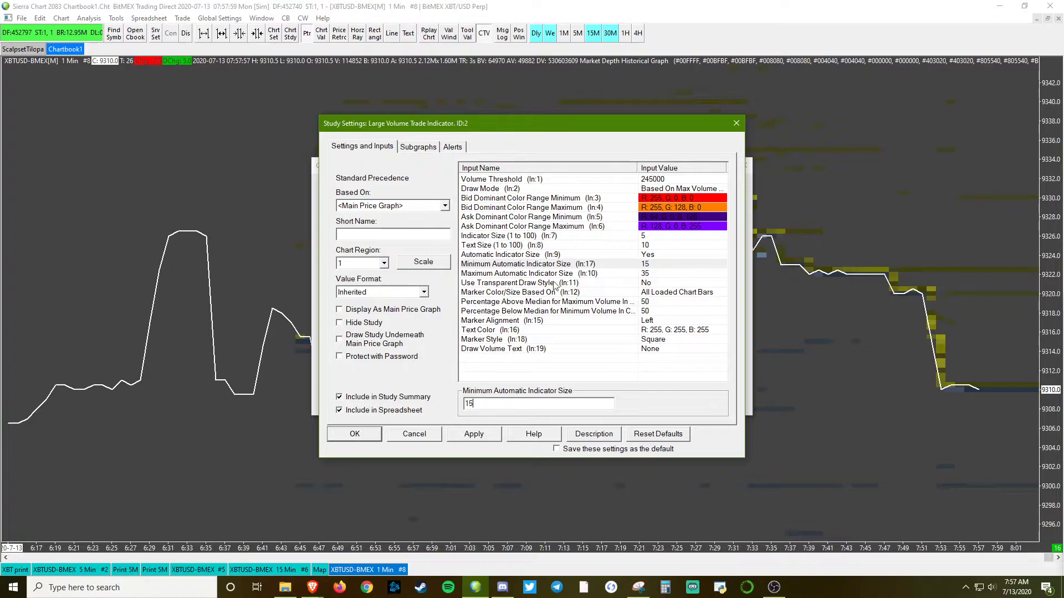
pyautogui.click(564, 274)
pyautogui.write('5')
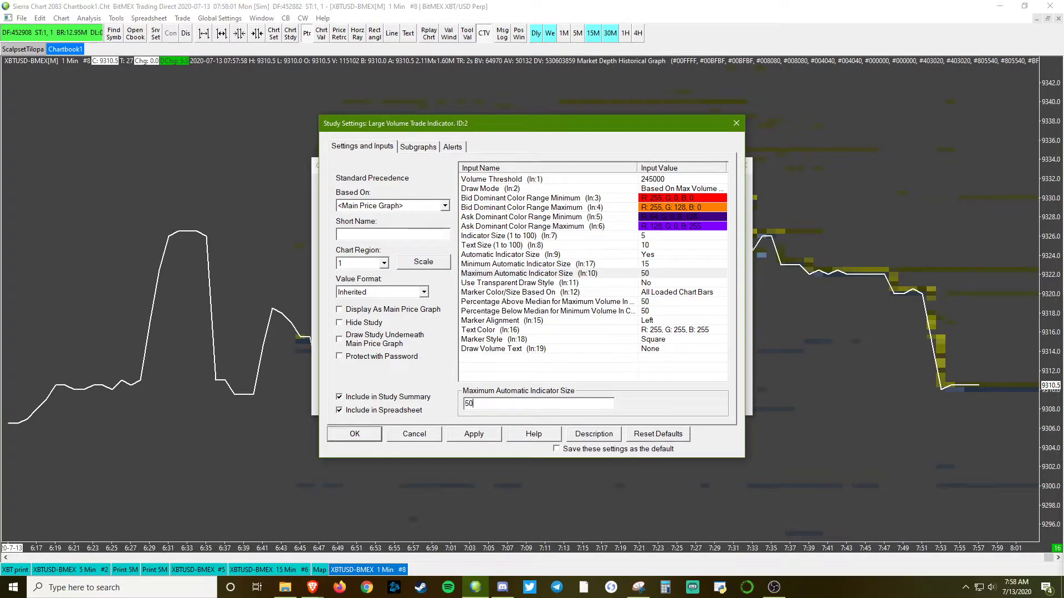
# Enable transparent draw style and set Percentage Above Median to 25.
pyautogui.click(566, 282)
pyautogui.click(508, 401)
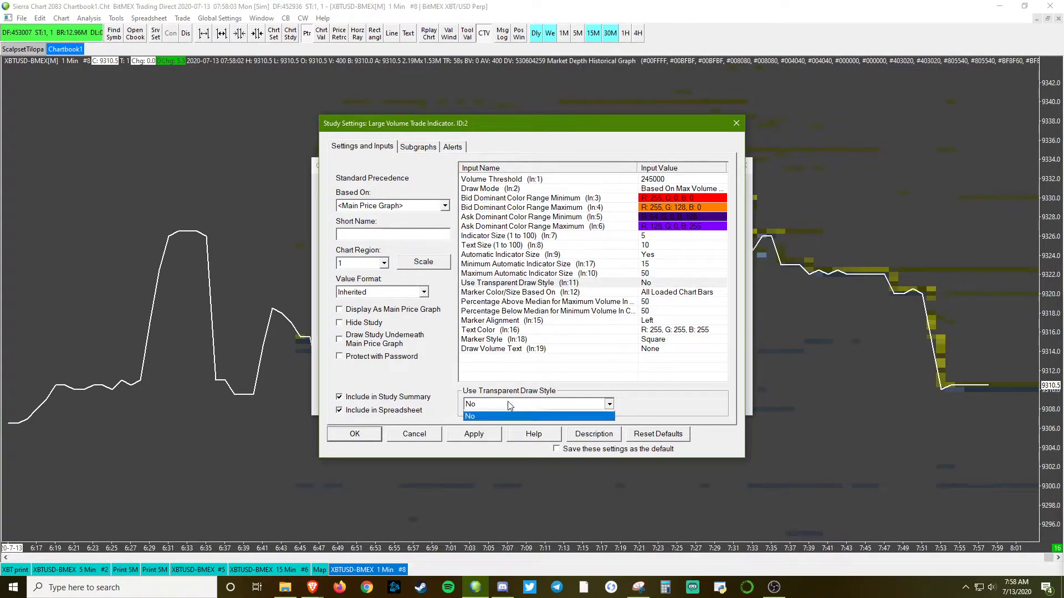
pyautogui.click(495, 420)
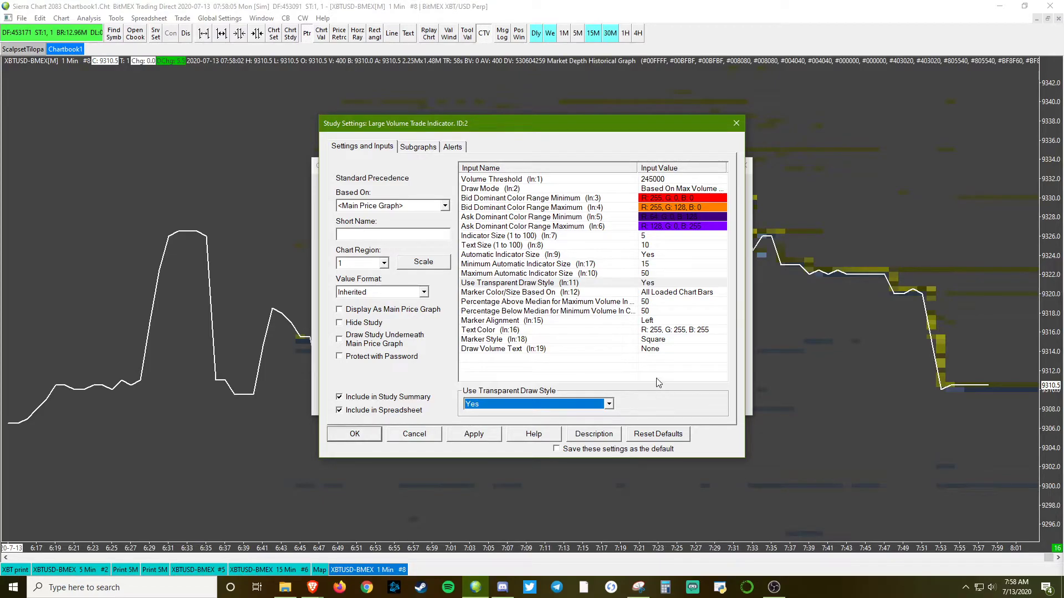
pyautogui.click(534, 304)
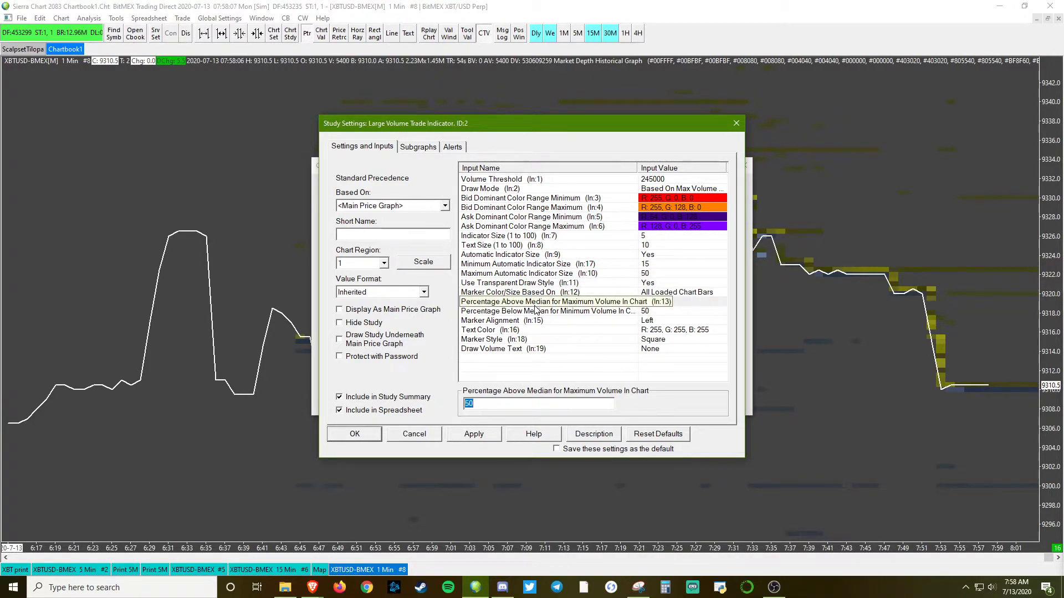
pyautogui.write('25')
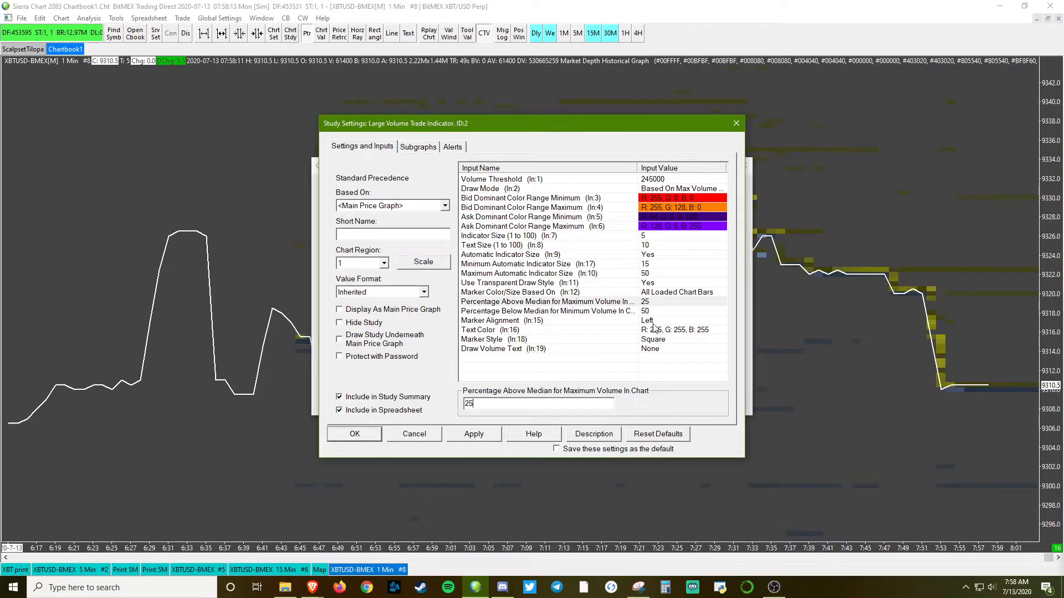
# Set marker alignment to Center and marker style to Circle, then apply and confirm.
pyautogui.click(560, 320)
pyautogui.click(499, 403)
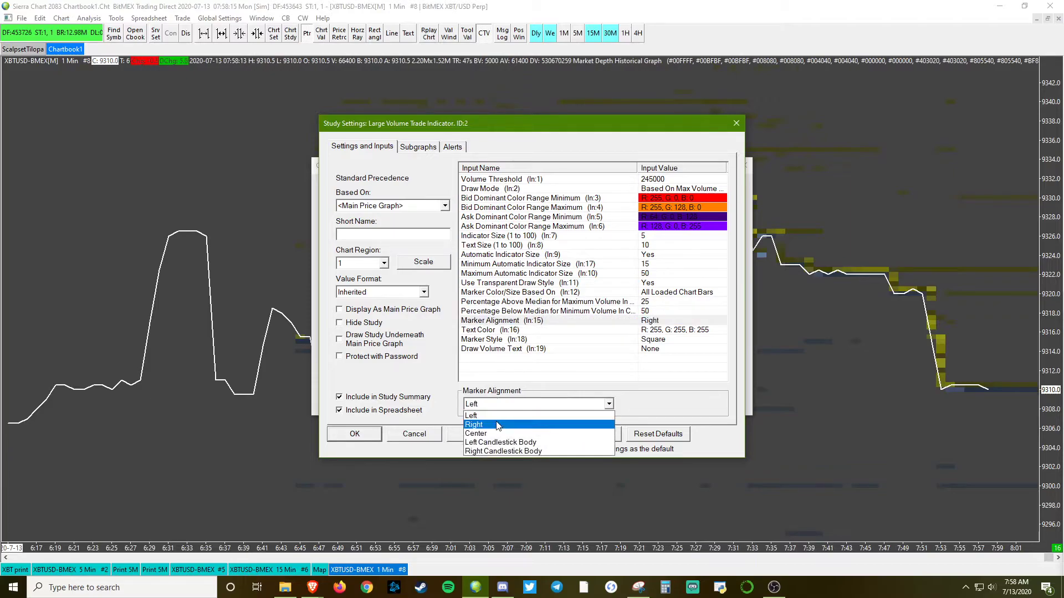
pyautogui.click(483, 436)
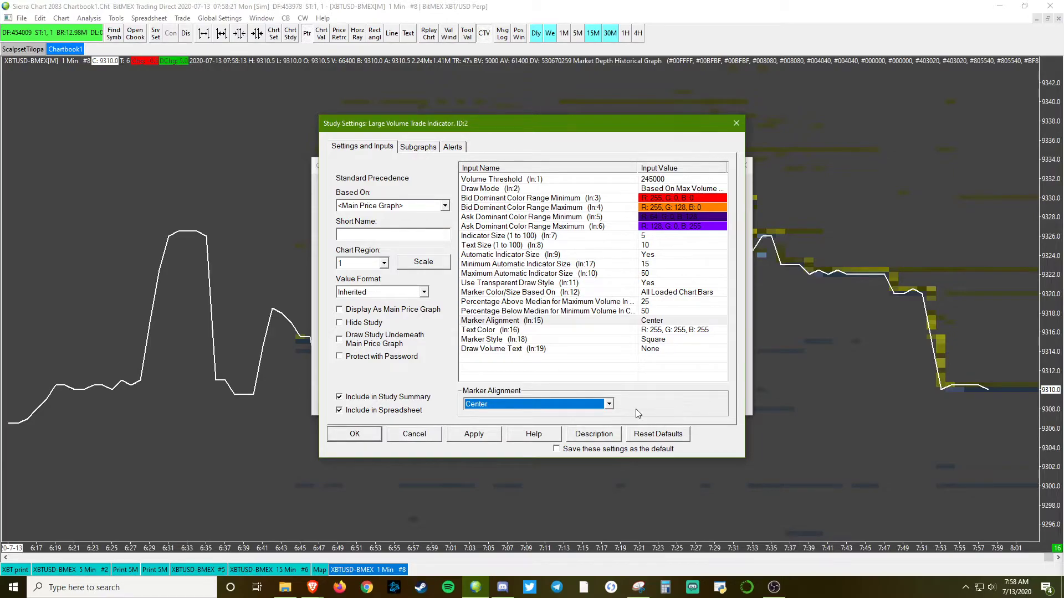
pyautogui.click(496, 340)
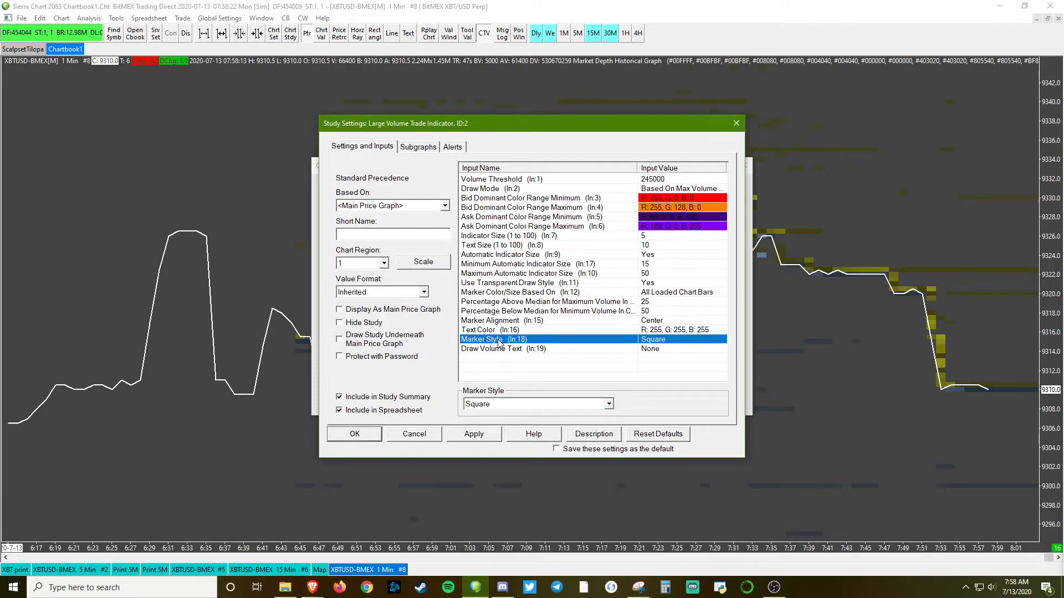
pyautogui.click(497, 403)
pyautogui.click(499, 422)
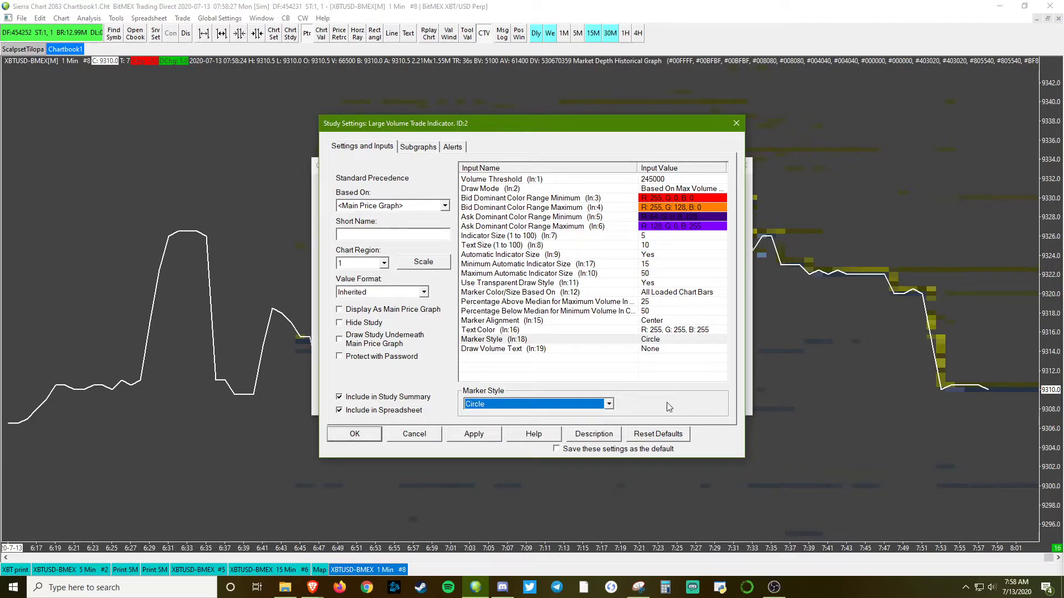
pyautogui.click(484, 435)
pyautogui.click(354, 433)
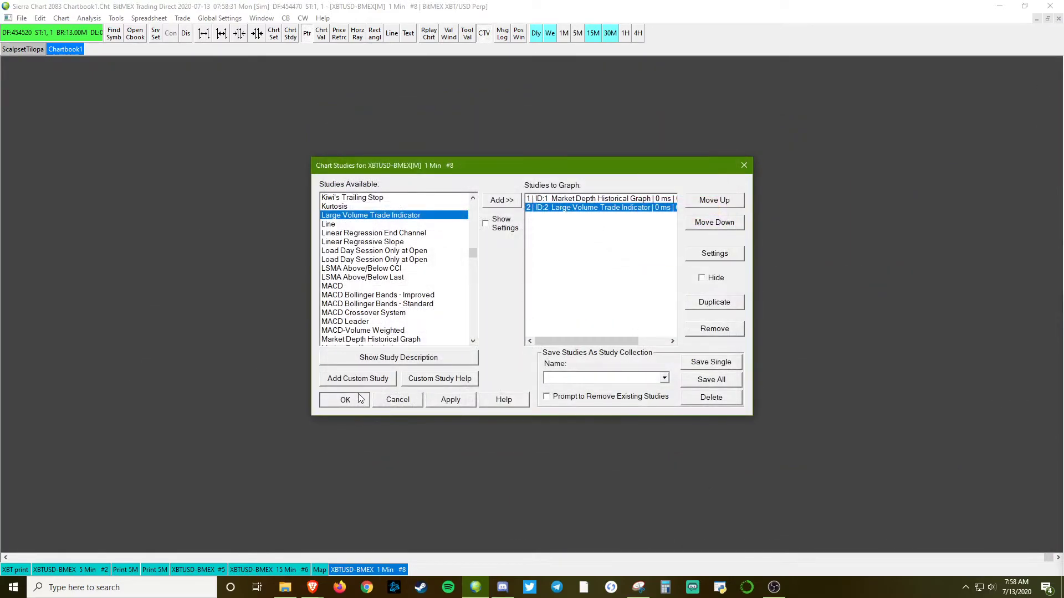
# Review the new large-trade circles and compress the price scale to about 9290–9348.
pyautogui.click(344, 400)
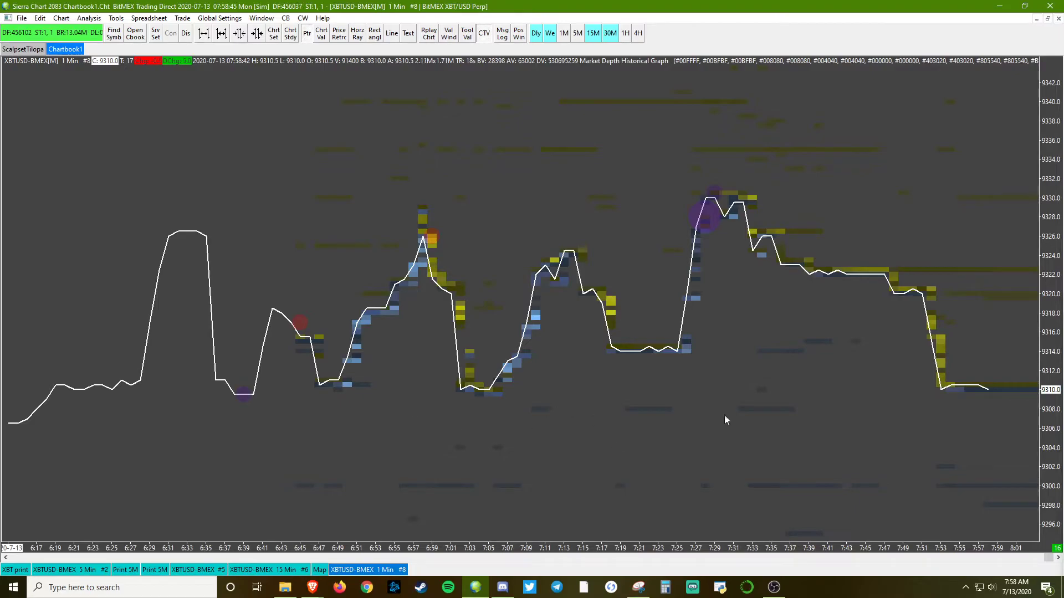
pyautogui.scroll(-5, 1033, 406)
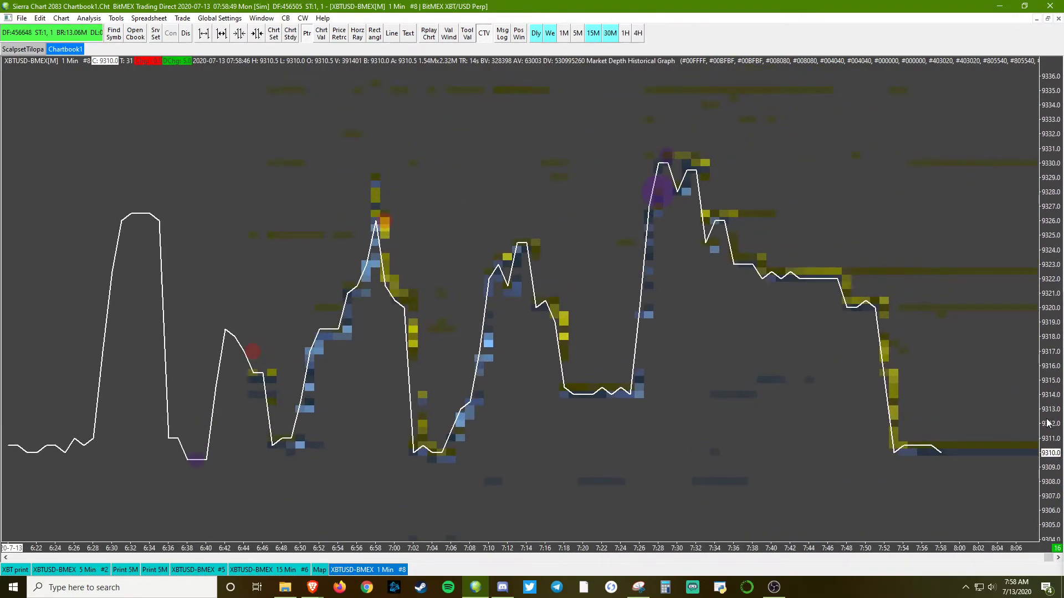
pyautogui.moveTo(1041, 425); pyautogui.dragTo(1039, 370)
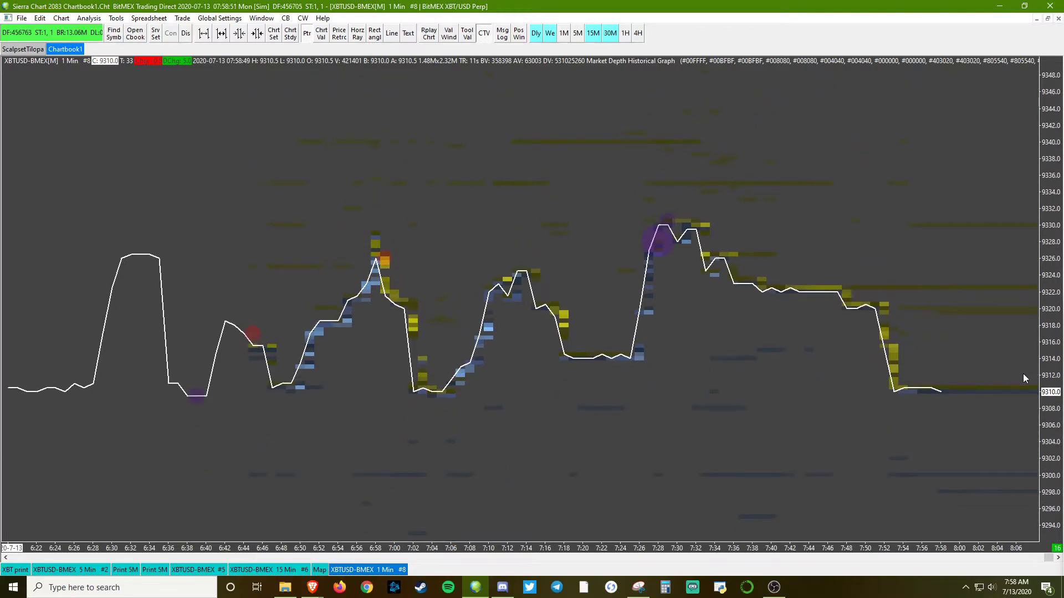
pyautogui.scroll(-3, 1018, 377)
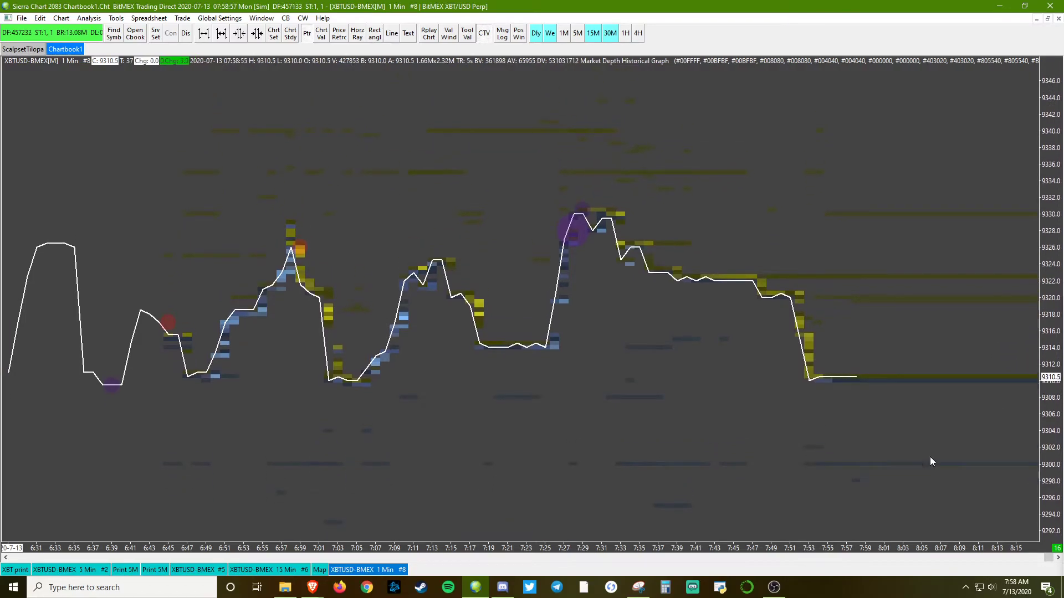
pyautogui.scroll(2, 836, 503)
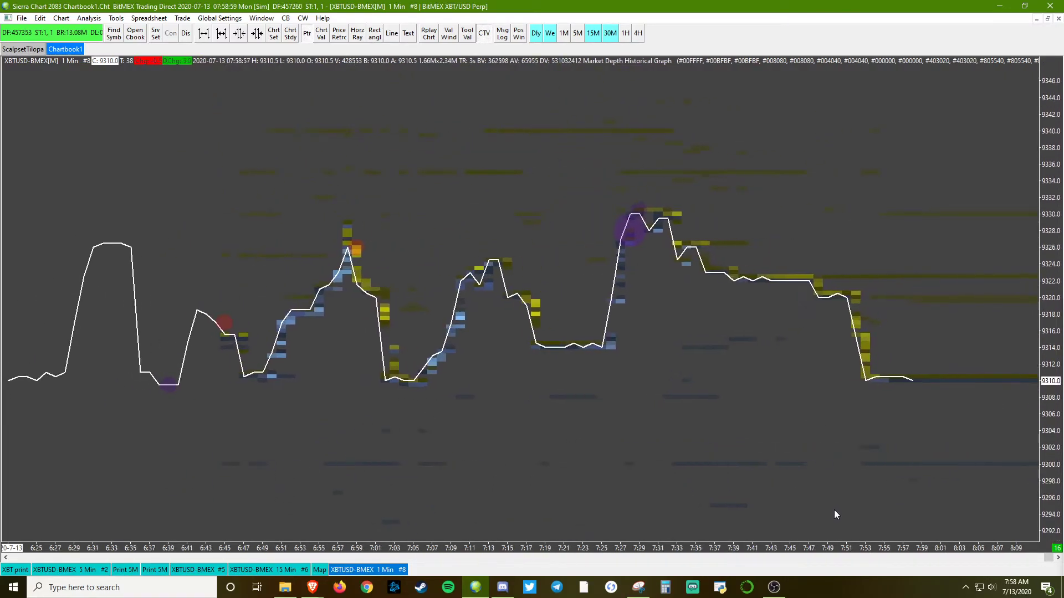
pyautogui.scroll(-3, 833, 510)
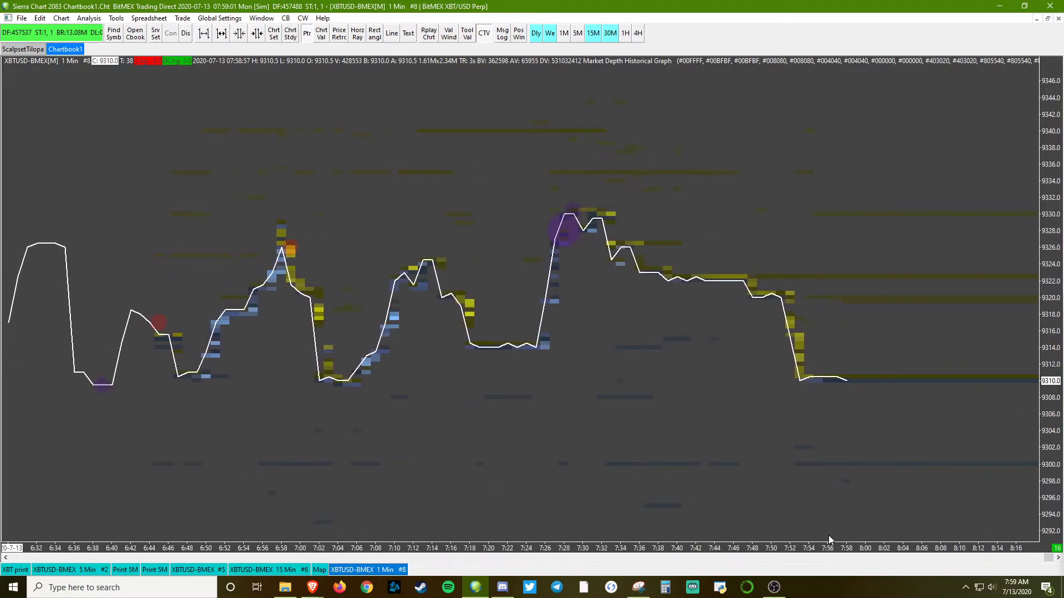
pyautogui.scroll(4, 829, 535)
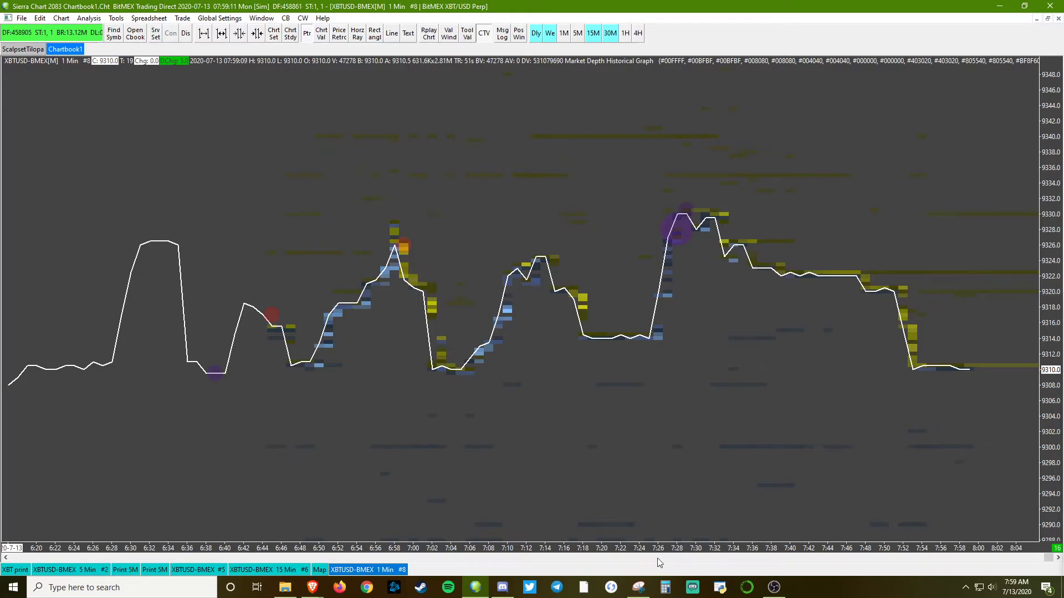
pyautogui.scroll(1, 659, 555)
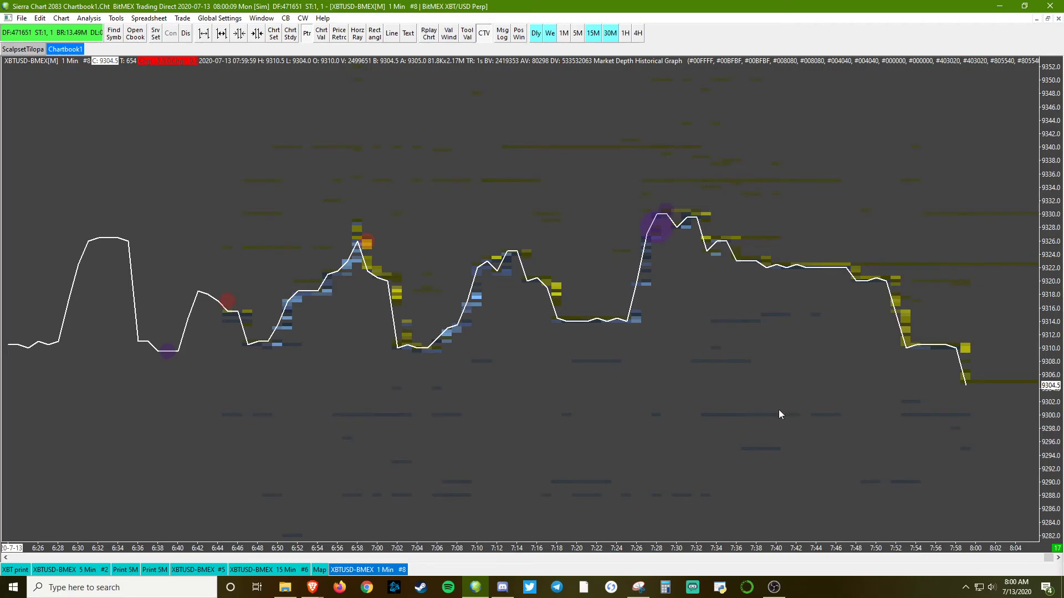
pyautogui.hscroll(-2, 755, 423)
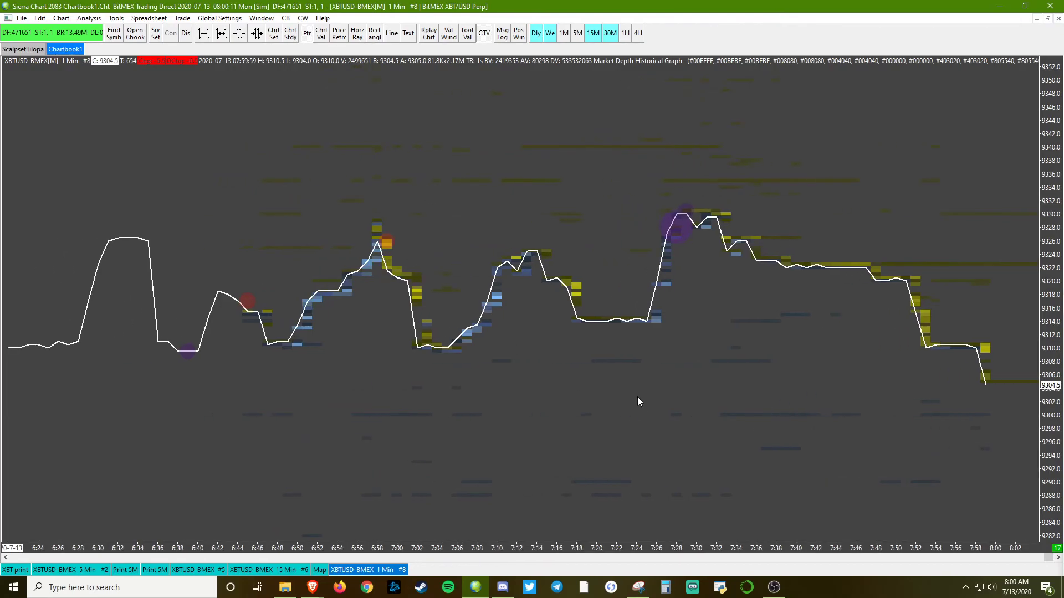